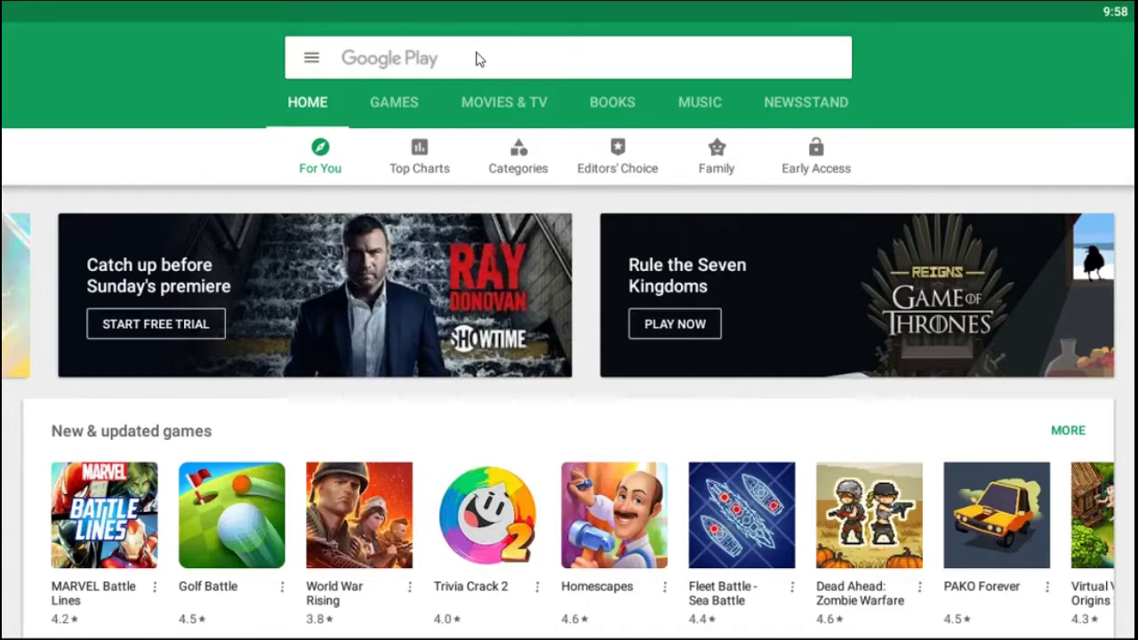
# Search the Play Store for 'fit notes' and launch FitNotes - Gym Workout Log.
pyautogui.click(476, 57)
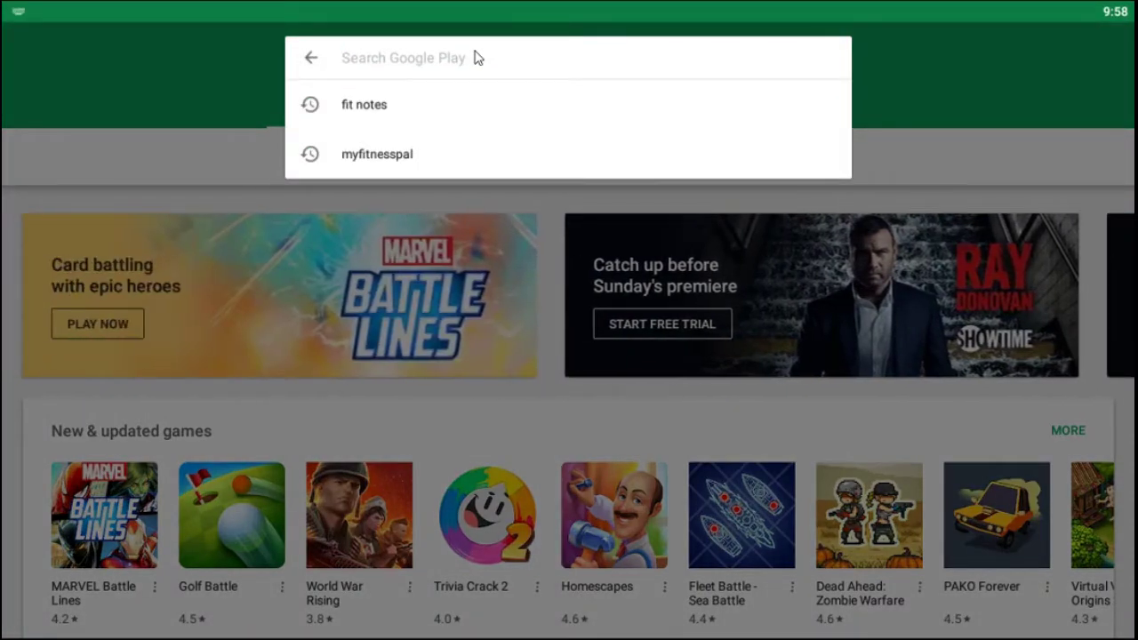
pyautogui.write('fit notes')
pyautogui.press('Return')
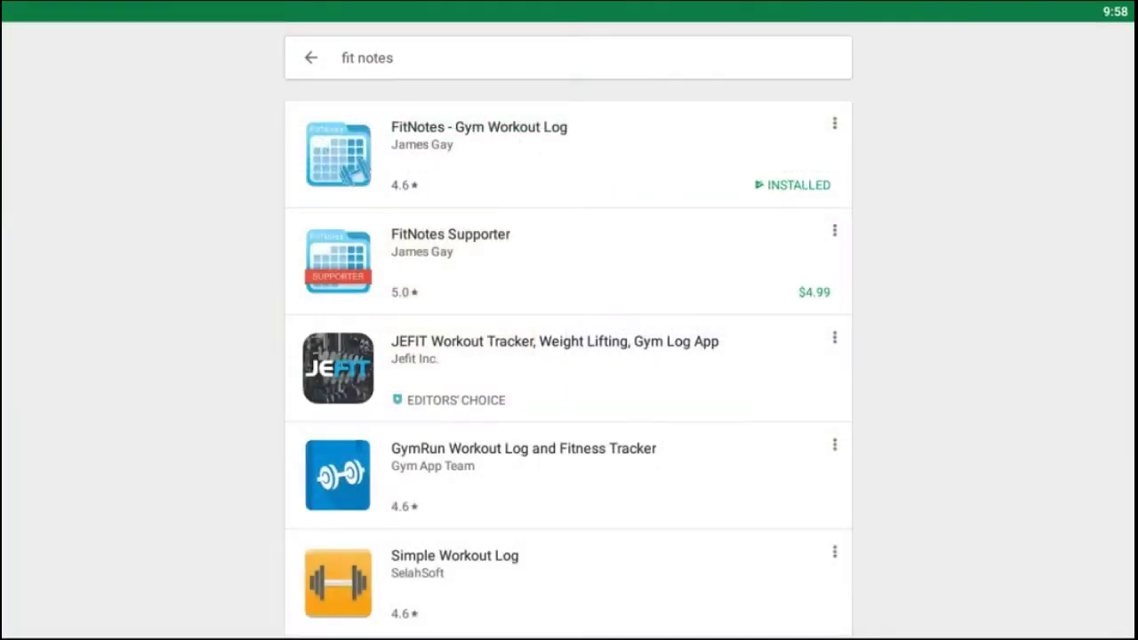
pyautogui.click(556, 161)
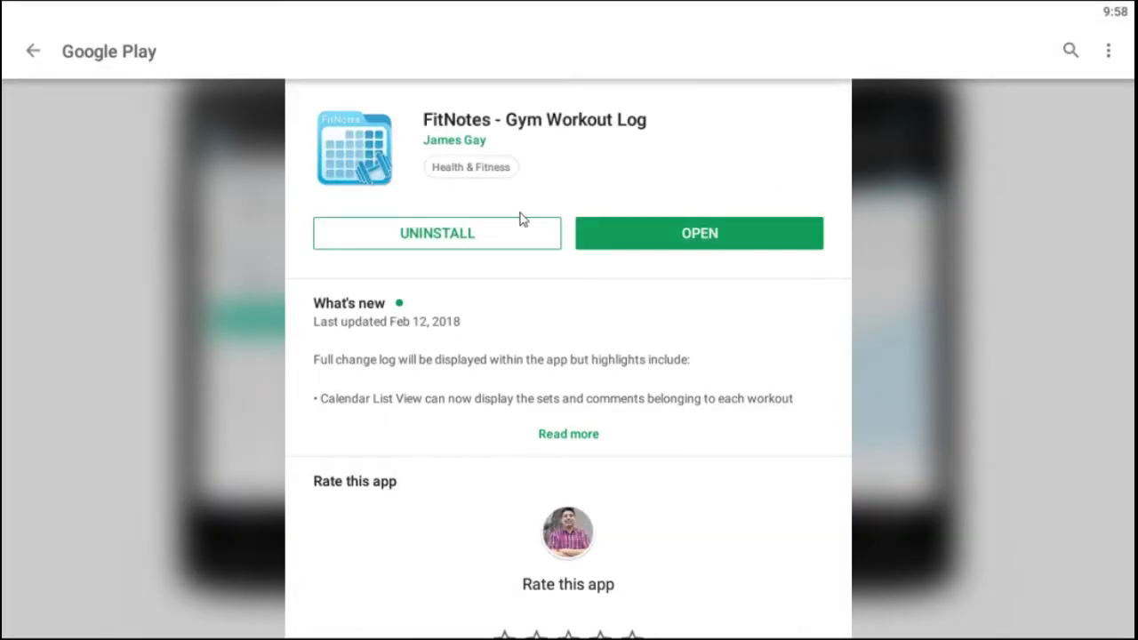
pyautogui.click(671, 245)
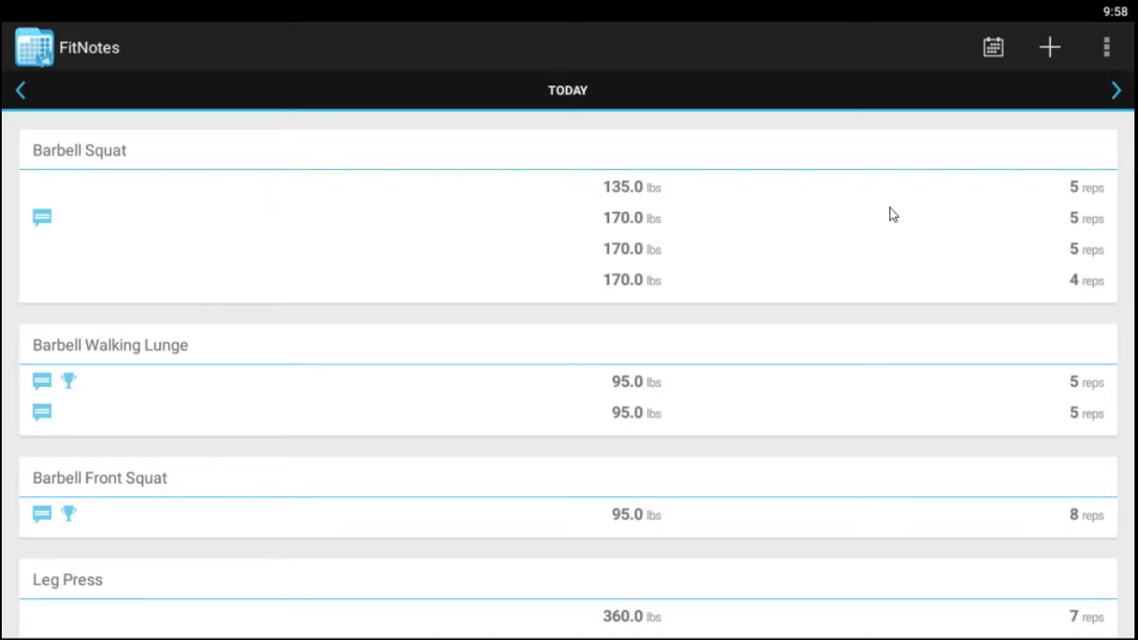
pyautogui.scroll(-3, 559, 328)
pyautogui.scroll(3, 734, 322)
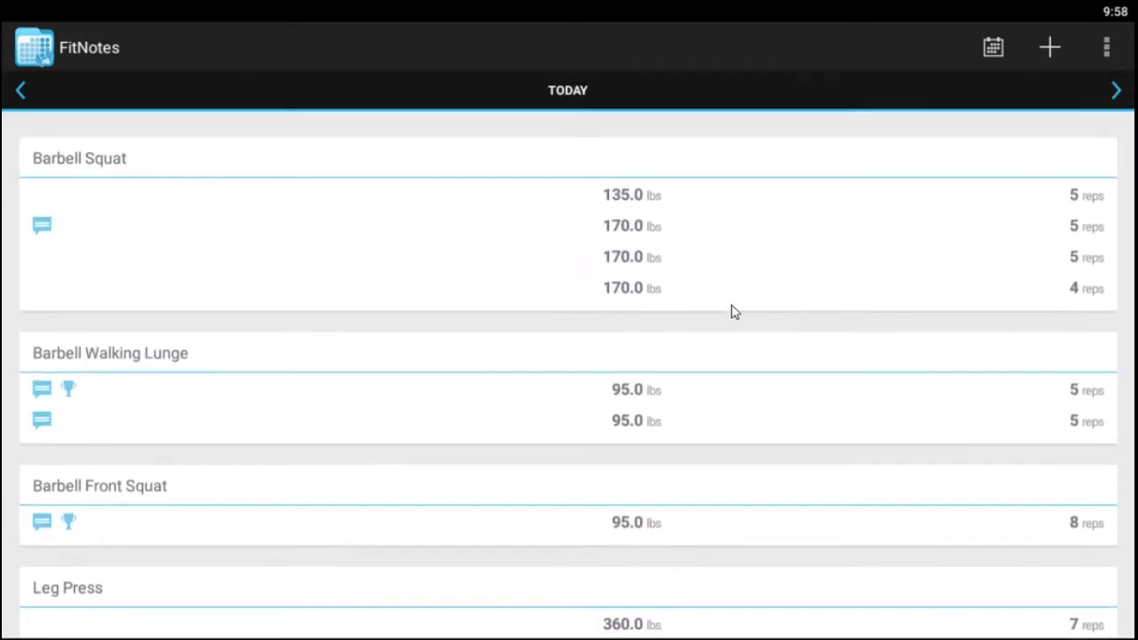
pyautogui.click(991, 50)
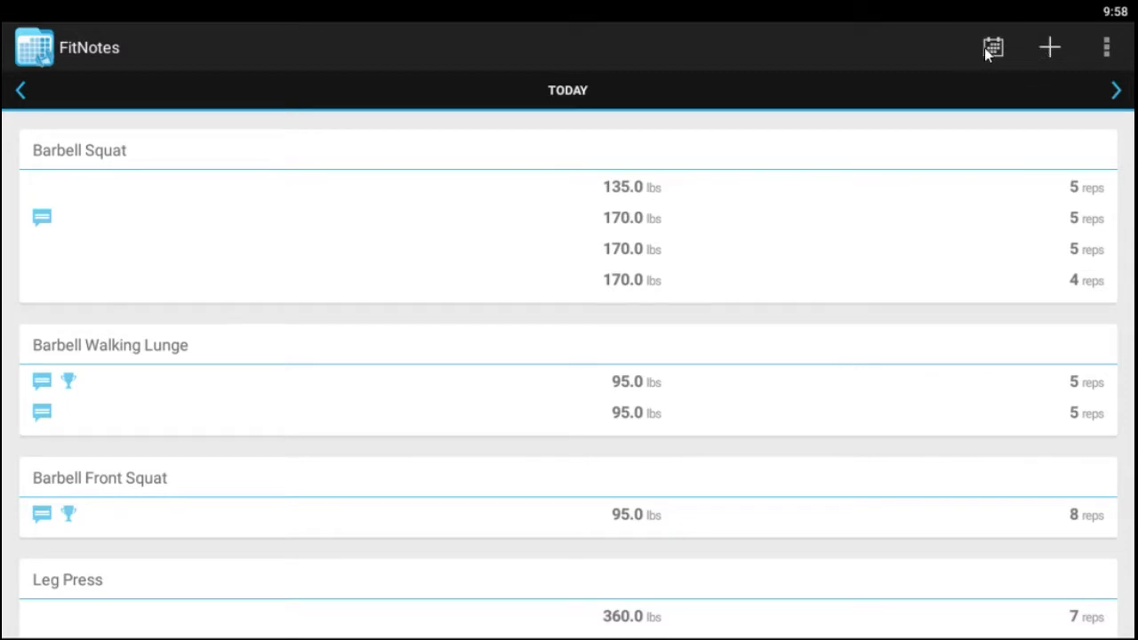
pyautogui.click(1050, 47)
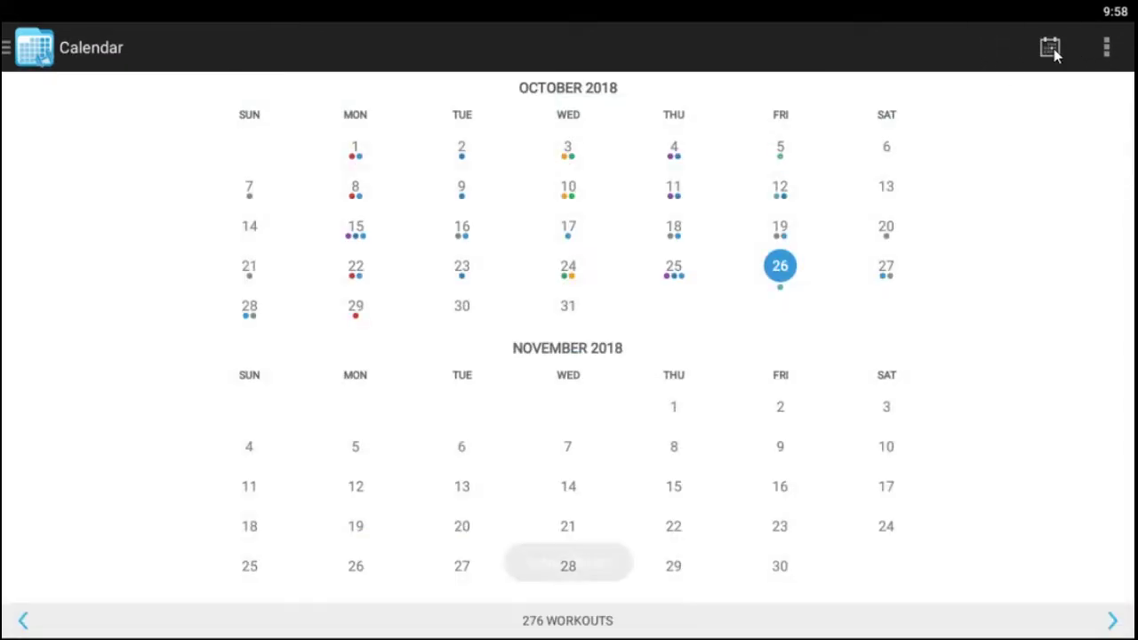
pyautogui.click(780, 265)
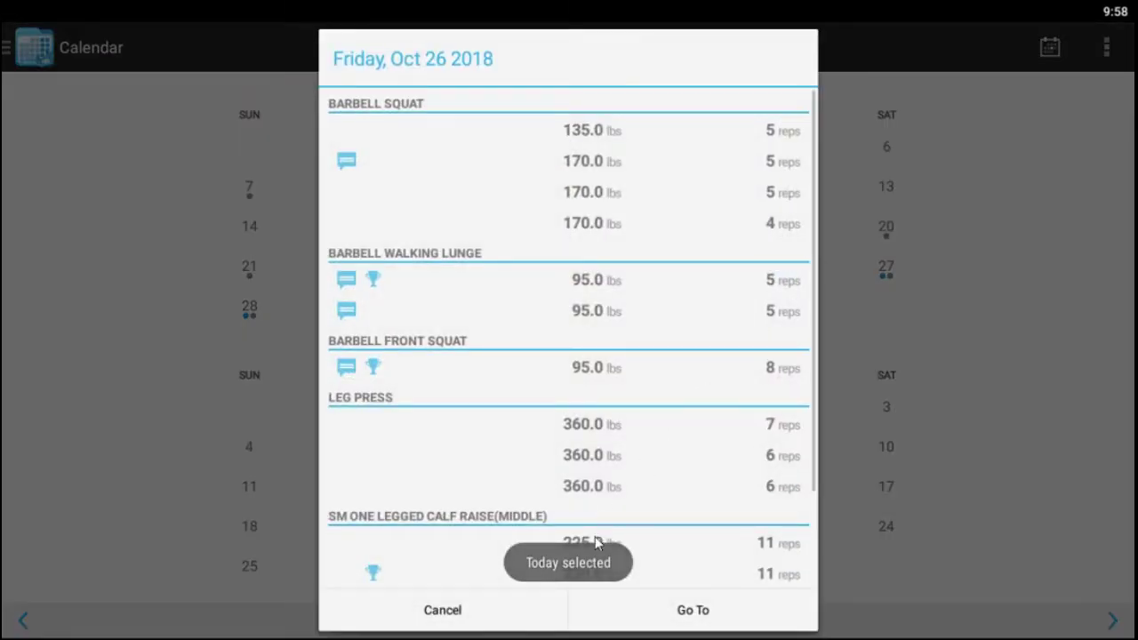
pyautogui.click(628, 607)
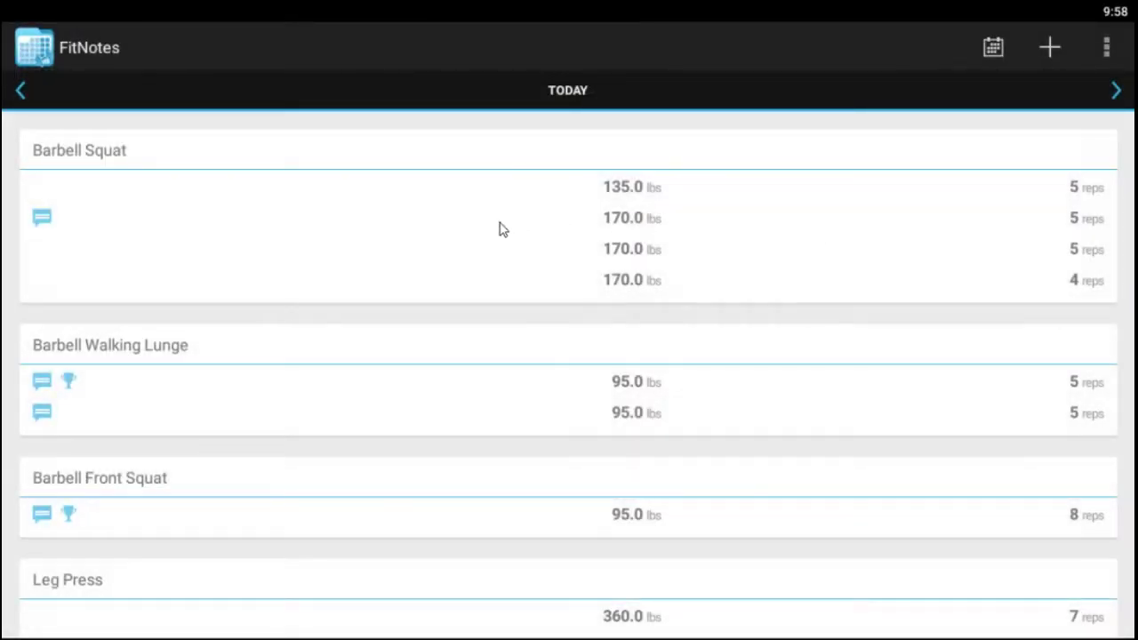
pyautogui.click(990, 50)
pyautogui.moveTo(761, 234); pyautogui.dragTo(736, 374)
pyautogui.scroll(2, 735, 373)
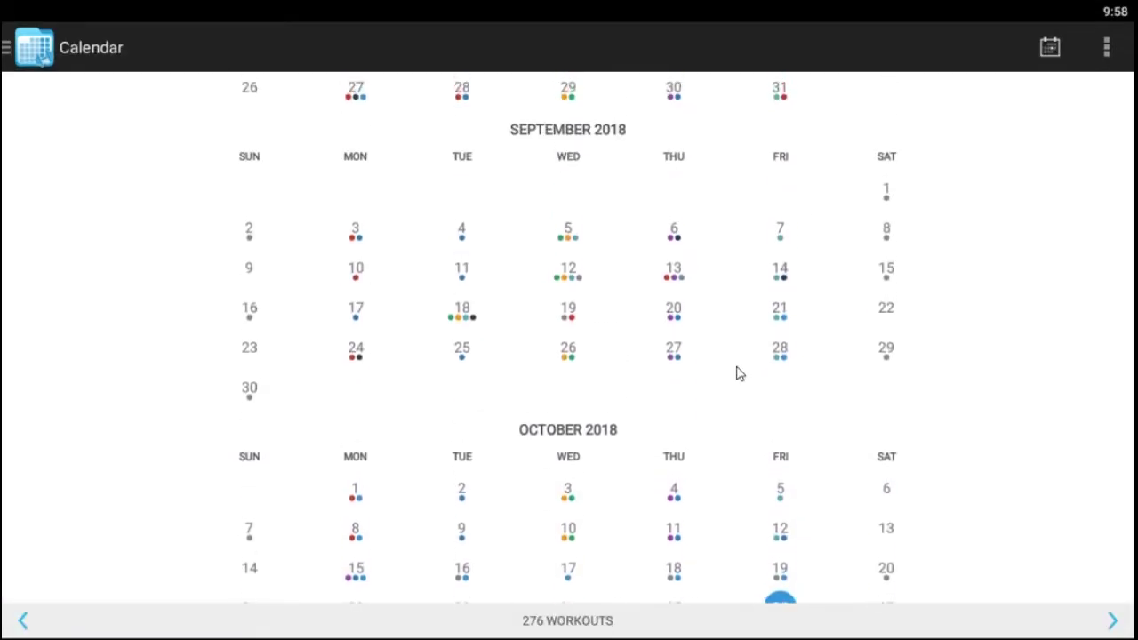
pyautogui.scroll(4, 736, 374)
pyautogui.scroll(1, 736, 373)
pyautogui.scroll(3, 736, 373)
pyautogui.scroll(1, 736, 373)
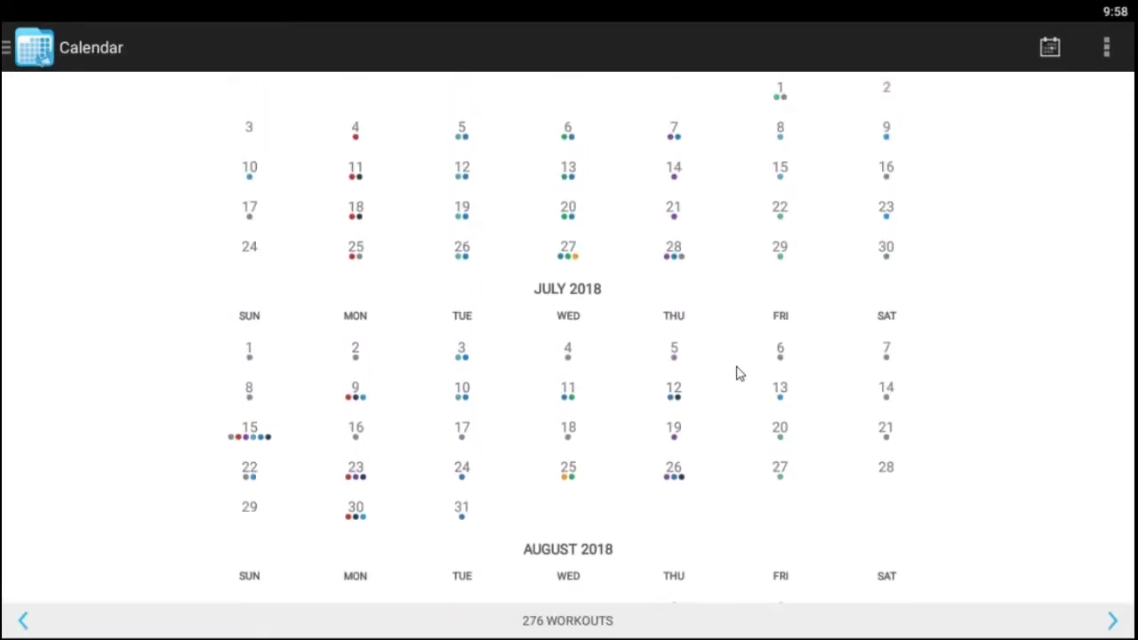
pyautogui.scroll(4, 736, 374)
pyautogui.scroll(1, 736, 374)
pyautogui.scroll(2, 735, 374)
pyautogui.scroll(4, 736, 373)
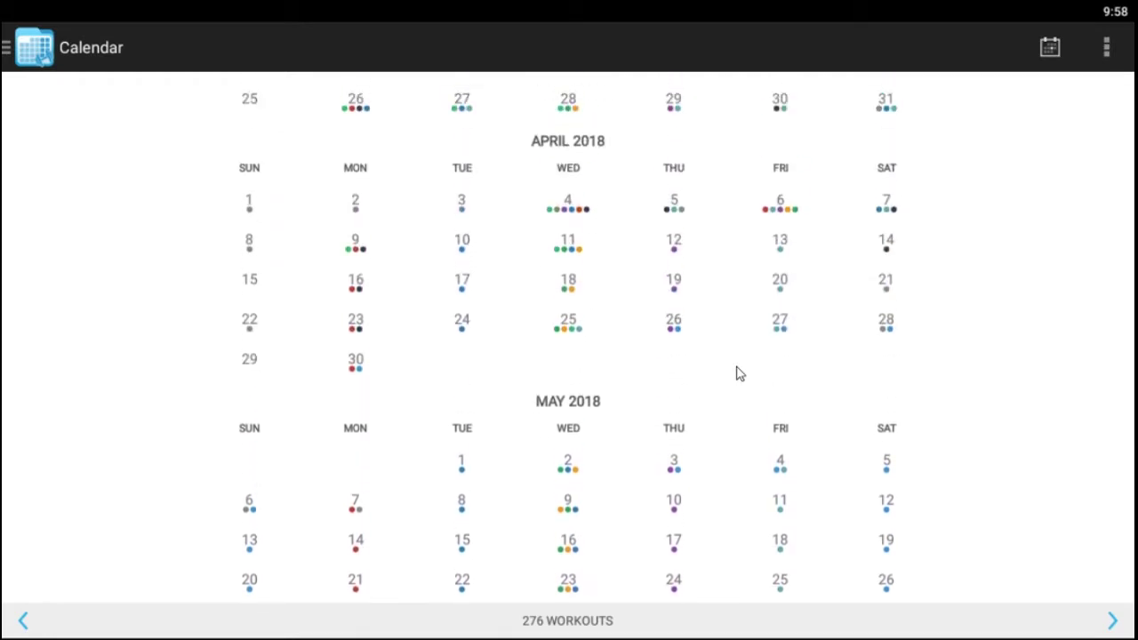
pyautogui.scroll(2, 736, 373)
pyautogui.scroll(4, 736, 373)
pyautogui.scroll(4, 736, 374)
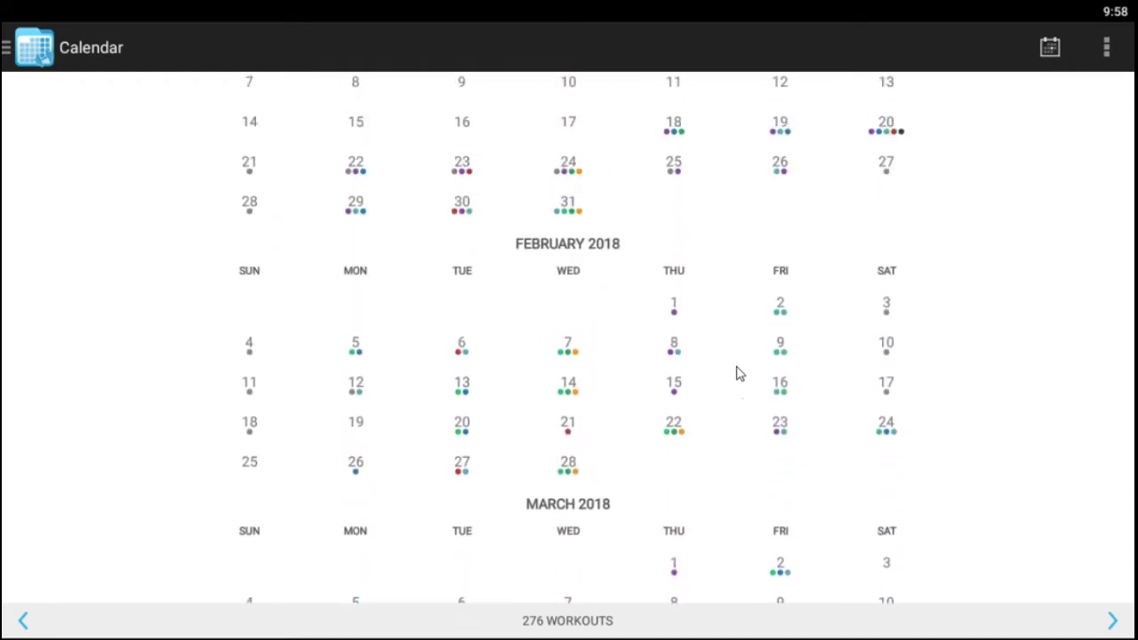
pyautogui.scroll(4, 736, 373)
pyautogui.scroll(3, 736, 374)
pyautogui.scroll(2, 828, 339)
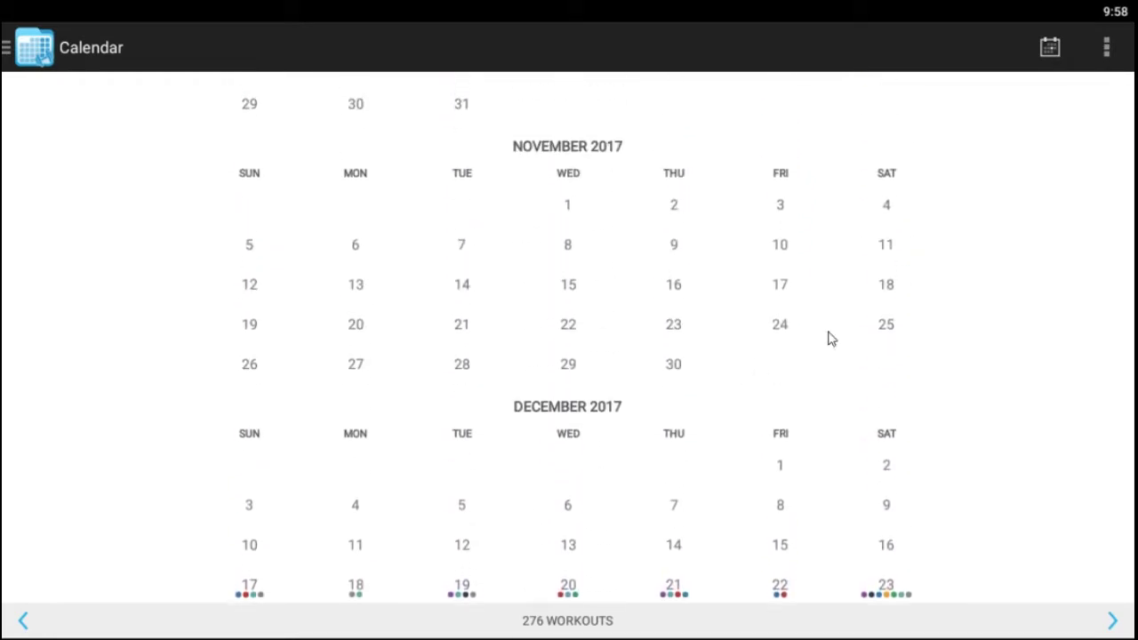
pyautogui.click(1038, 53)
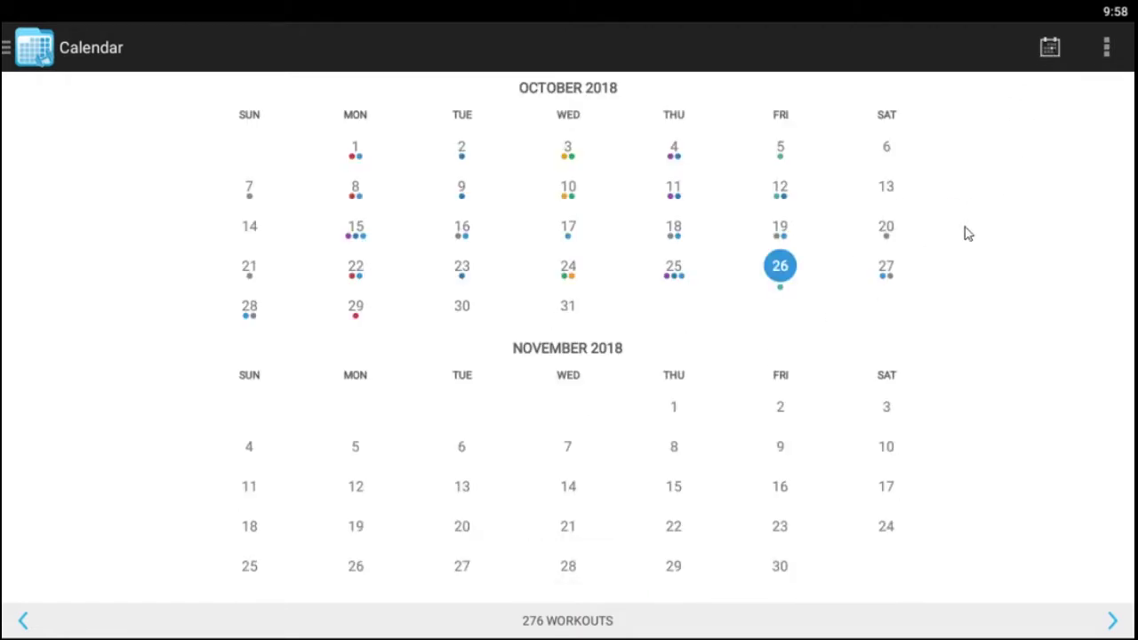
pyautogui.click(778, 269)
# Switch to the Oct 26 workout day and scroll through its log.
pyautogui.click(683, 617)
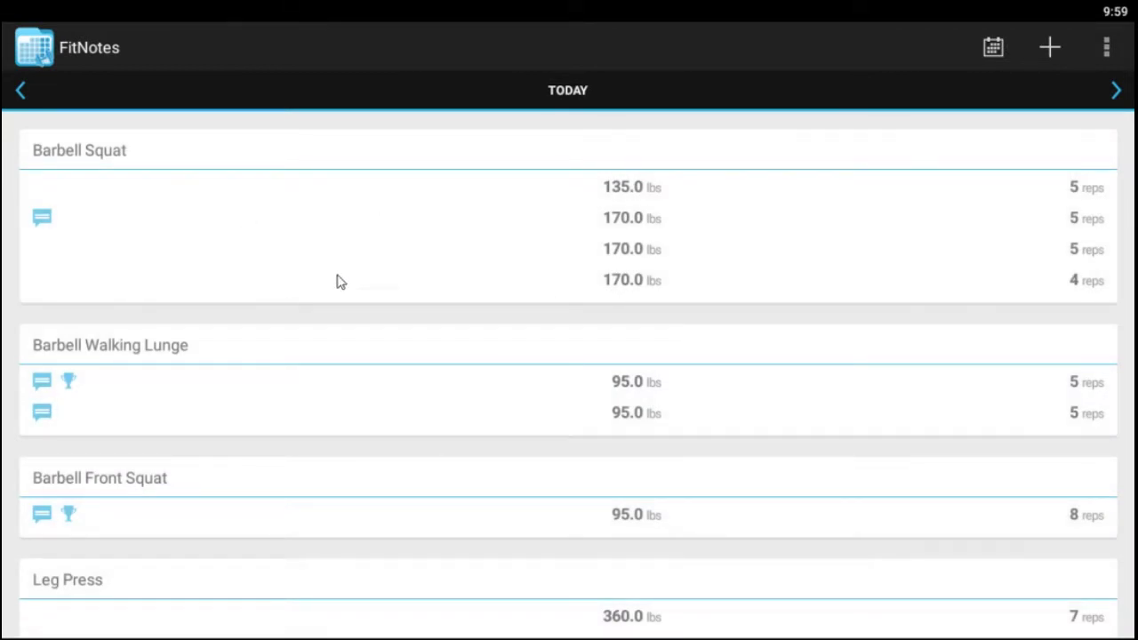
pyautogui.scroll(-5, 534, 277)
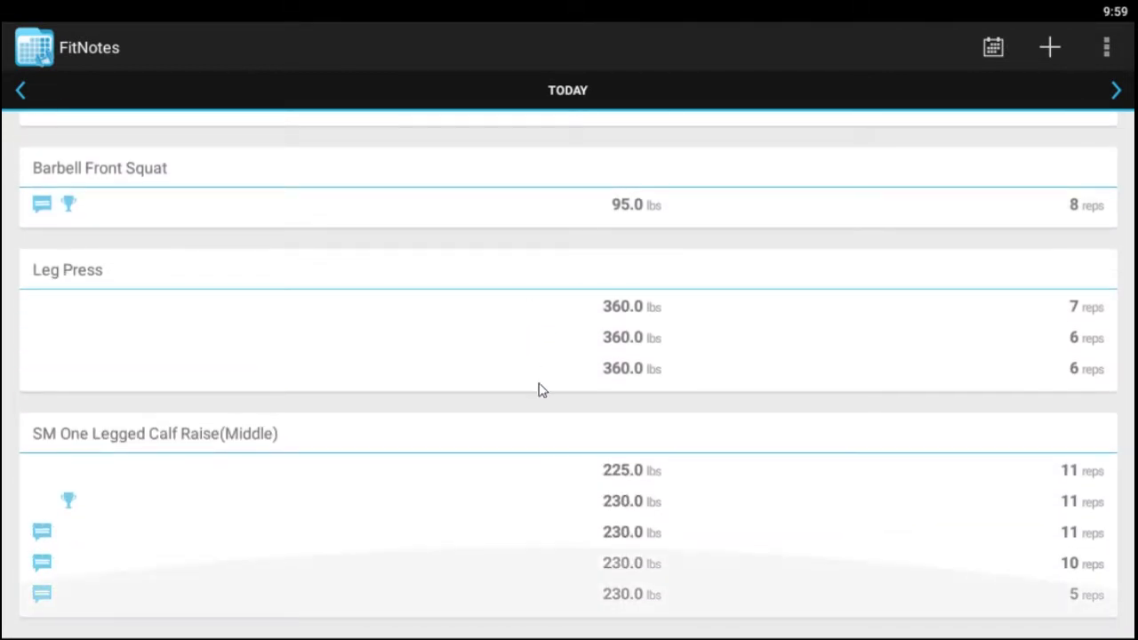
pyautogui.scroll(2, 568, 452)
pyautogui.scroll(3, 569, 452)
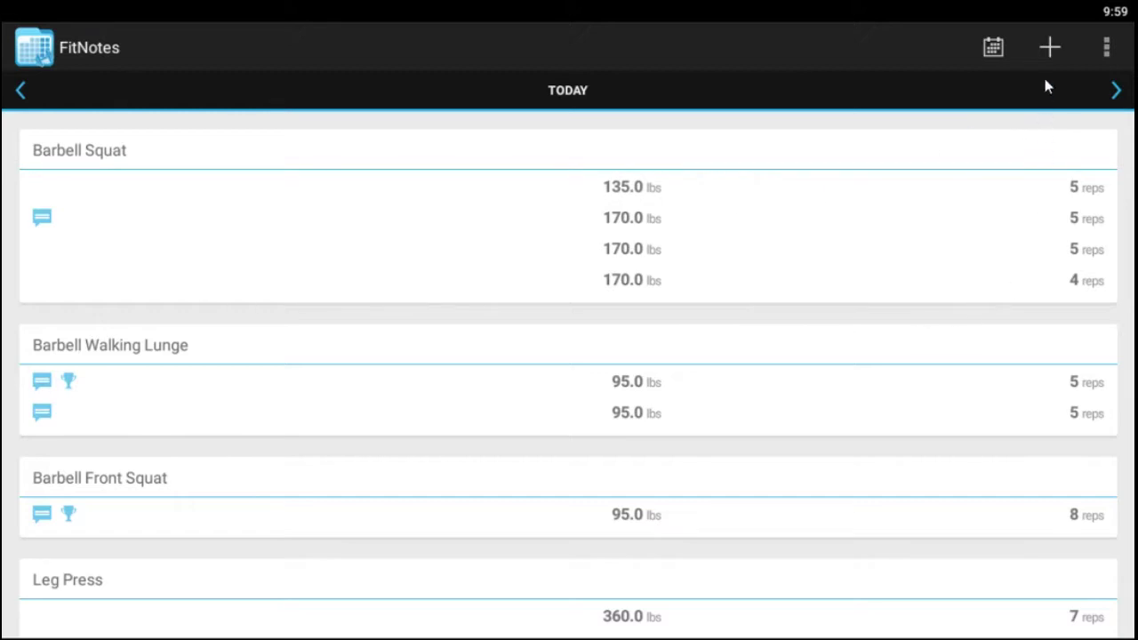
# Add Flat Barbell Bench Press from the Chest category with 140.0 lbs entered.
pyautogui.click(1049, 48)
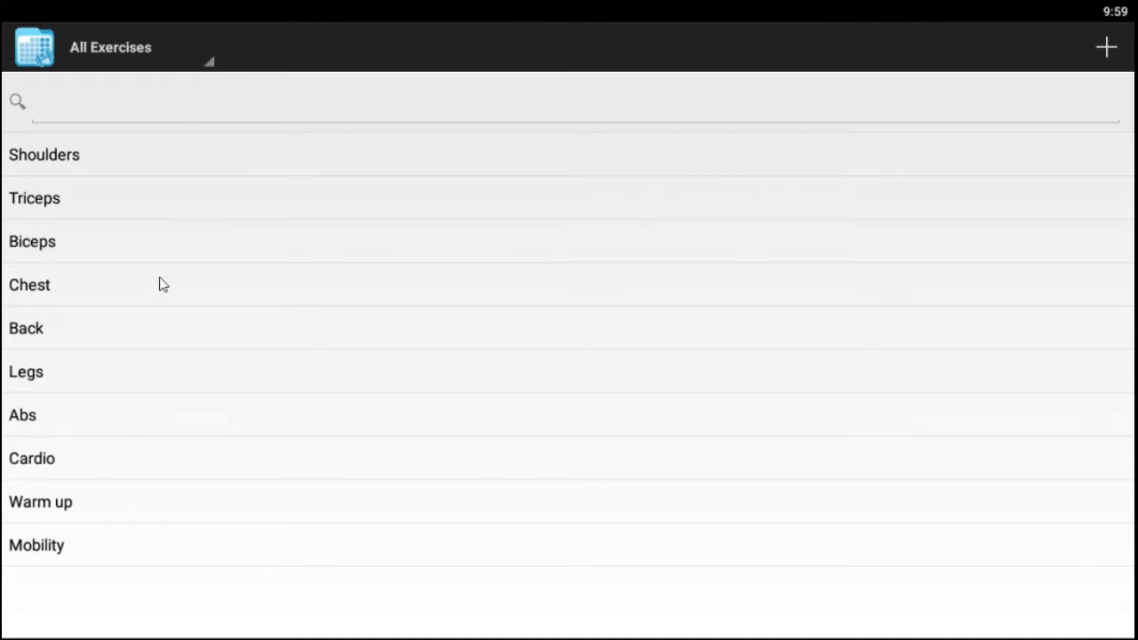
pyautogui.click(83, 285)
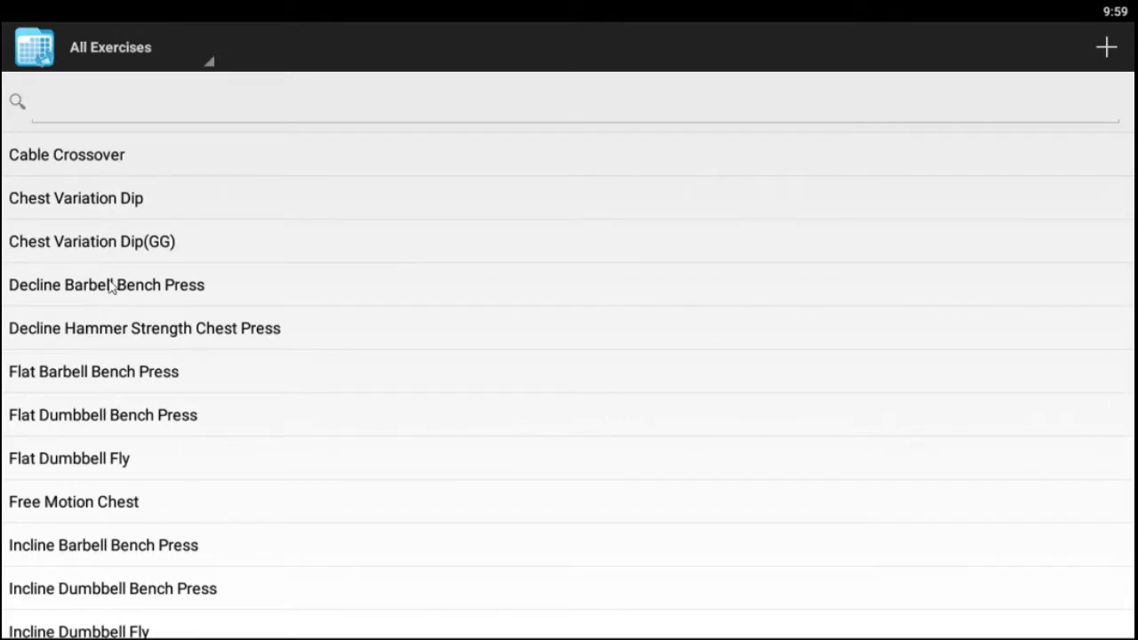
pyautogui.click(135, 373)
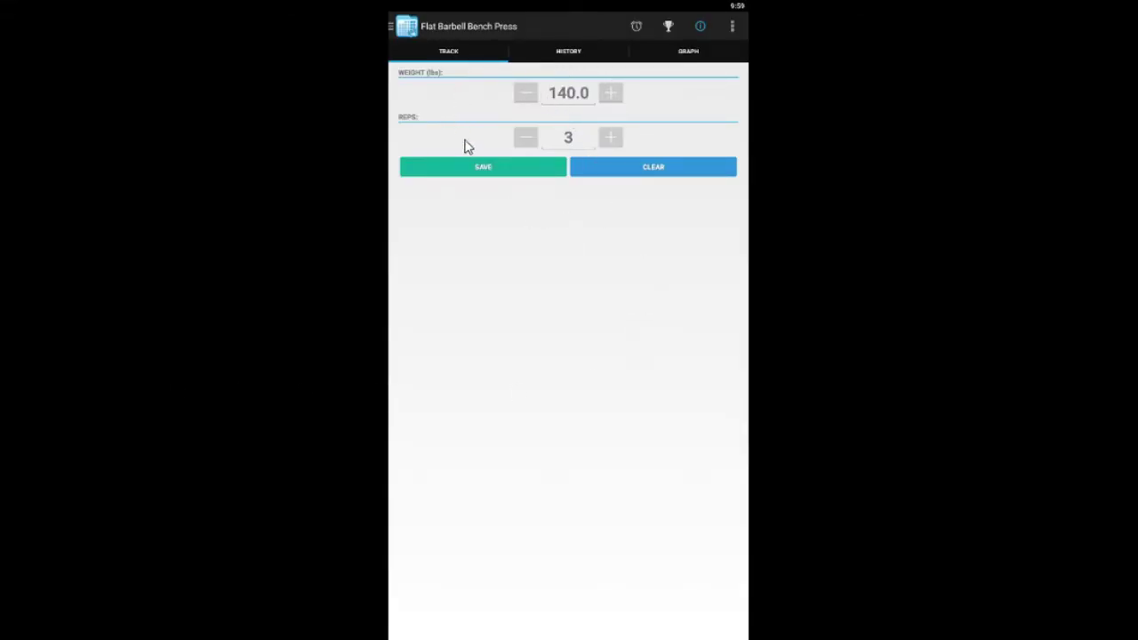
pyautogui.click(565, 96)
# Save a 140.0 lbs × 3 reps bench press set and return to today's workout log.
pyautogui.click(567, 141)
pyautogui.click(531, 174)
pyautogui.click(411, 32)
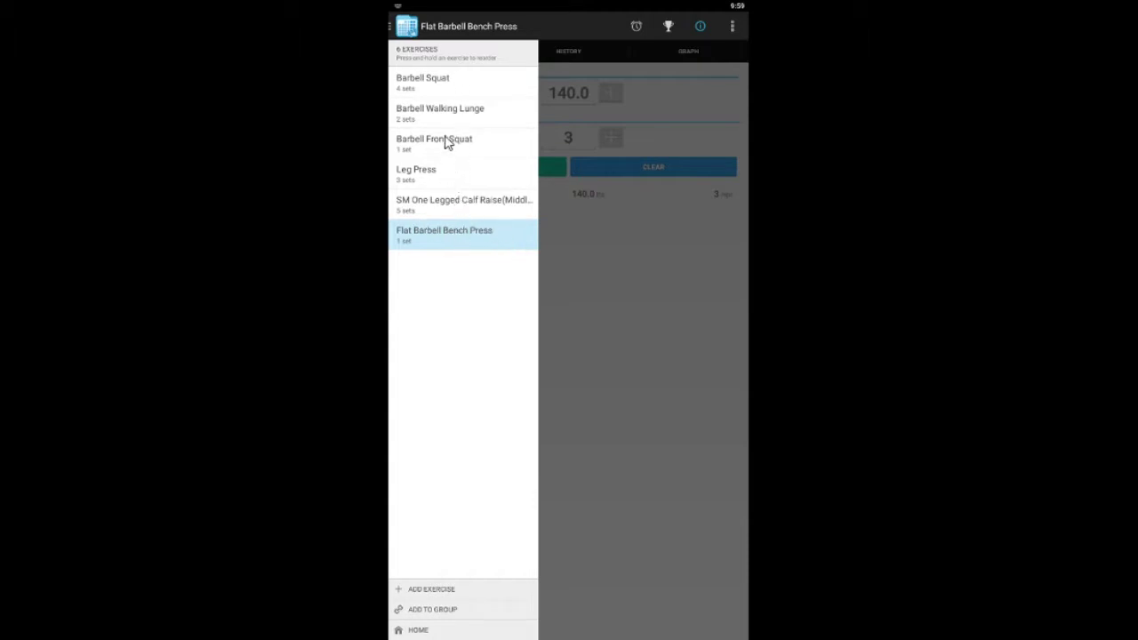
pyautogui.click(485, 240)
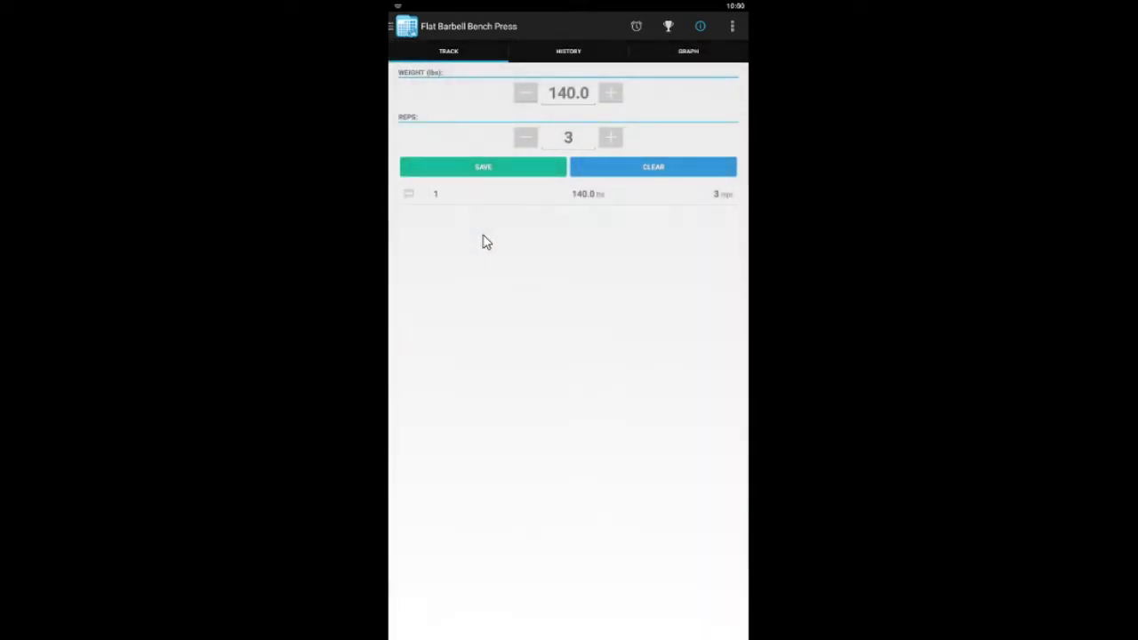
pyautogui.click(427, 30)
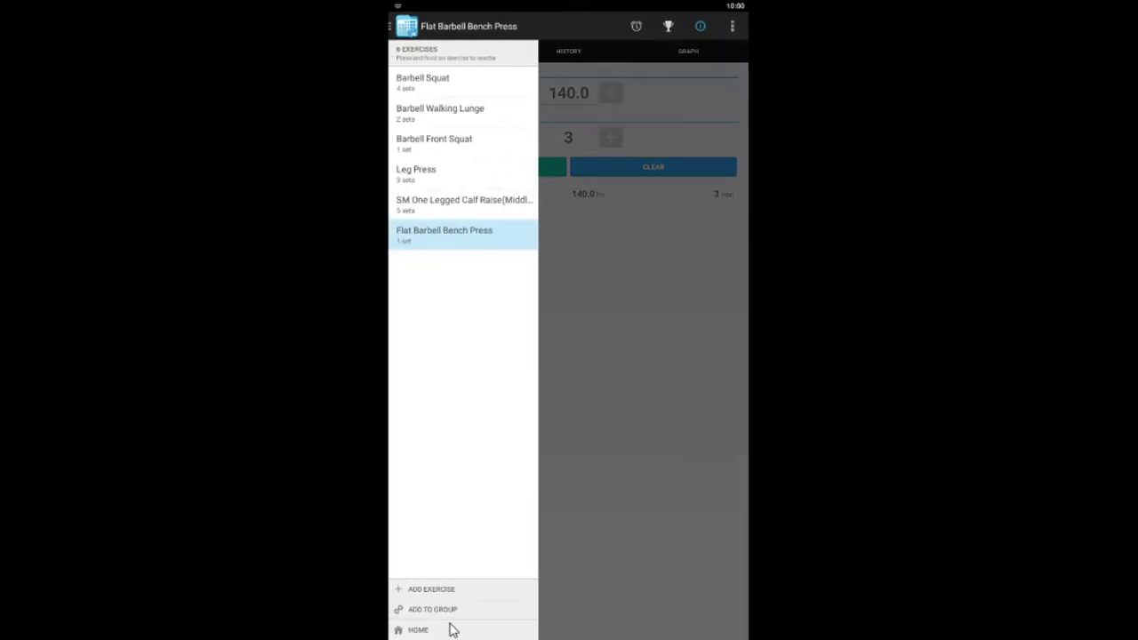
pyautogui.click(448, 631)
pyautogui.click(440, 629)
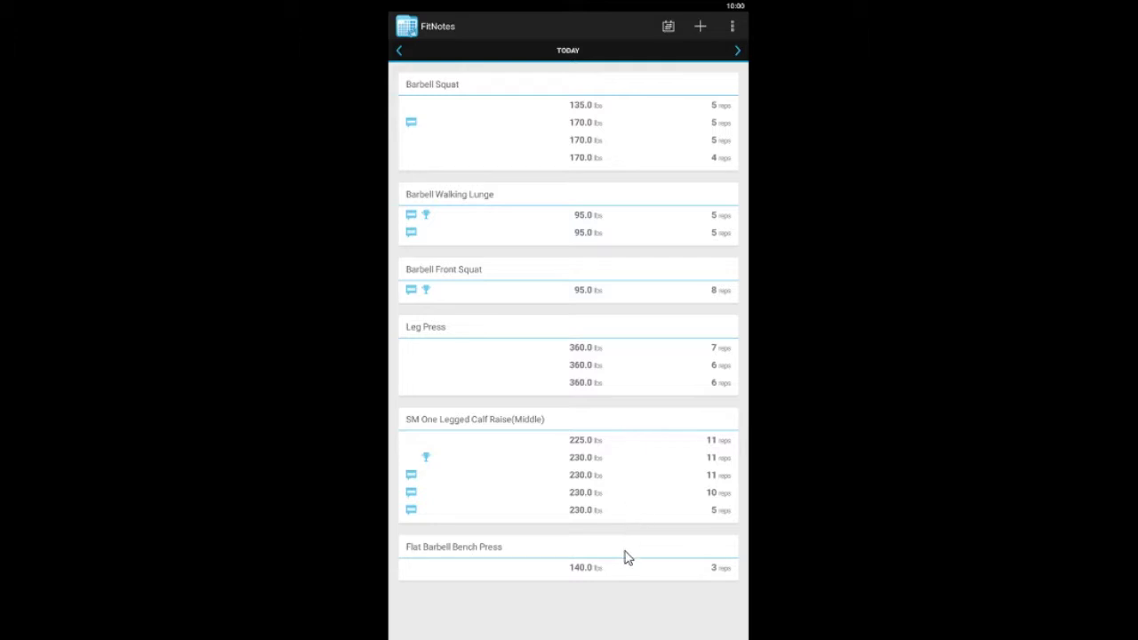
# Move Flat Barbell Bench Press to the top of today's log and log another 140 lbs × 3 set.
pyautogui.click(704, 558)
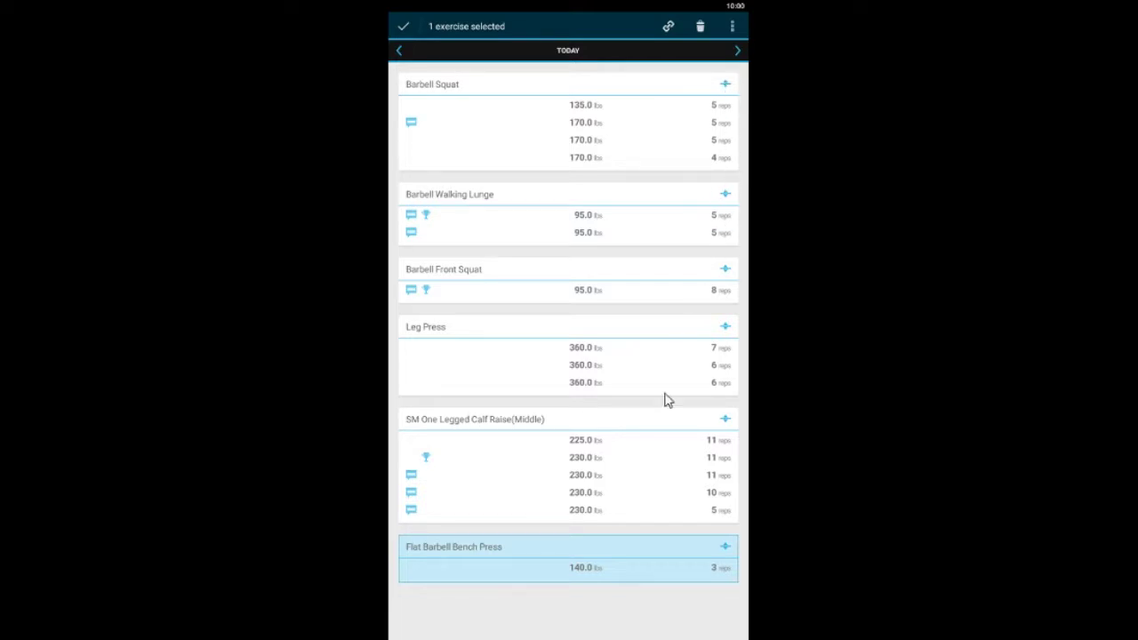
pyautogui.moveTo(734, 557); pyautogui.dragTo(705, 69)
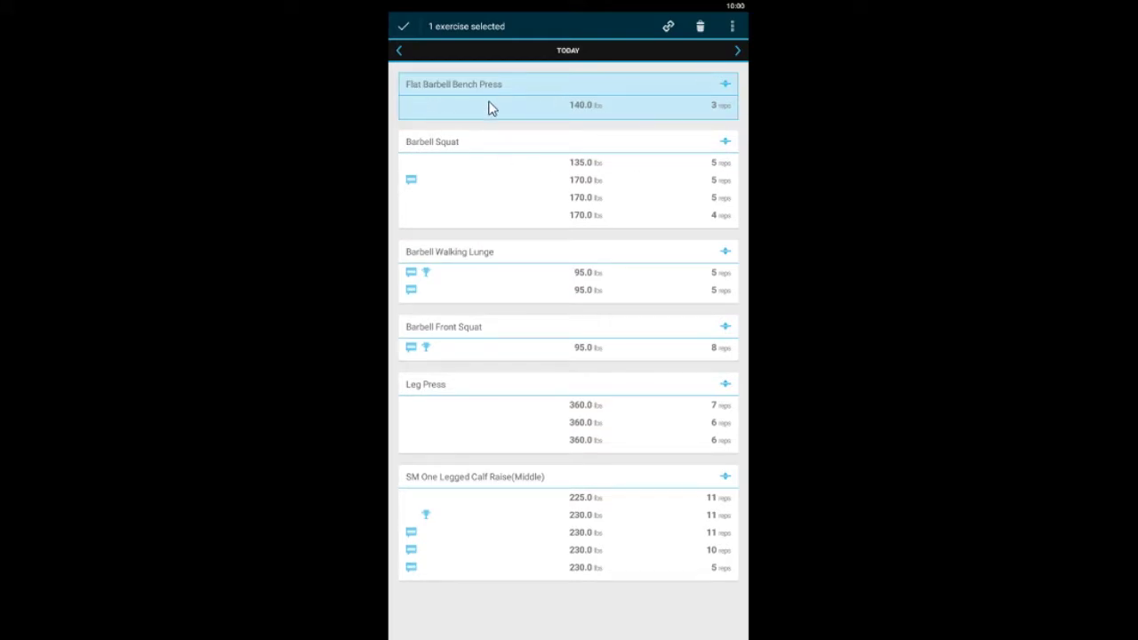
pyautogui.click(560, 105)
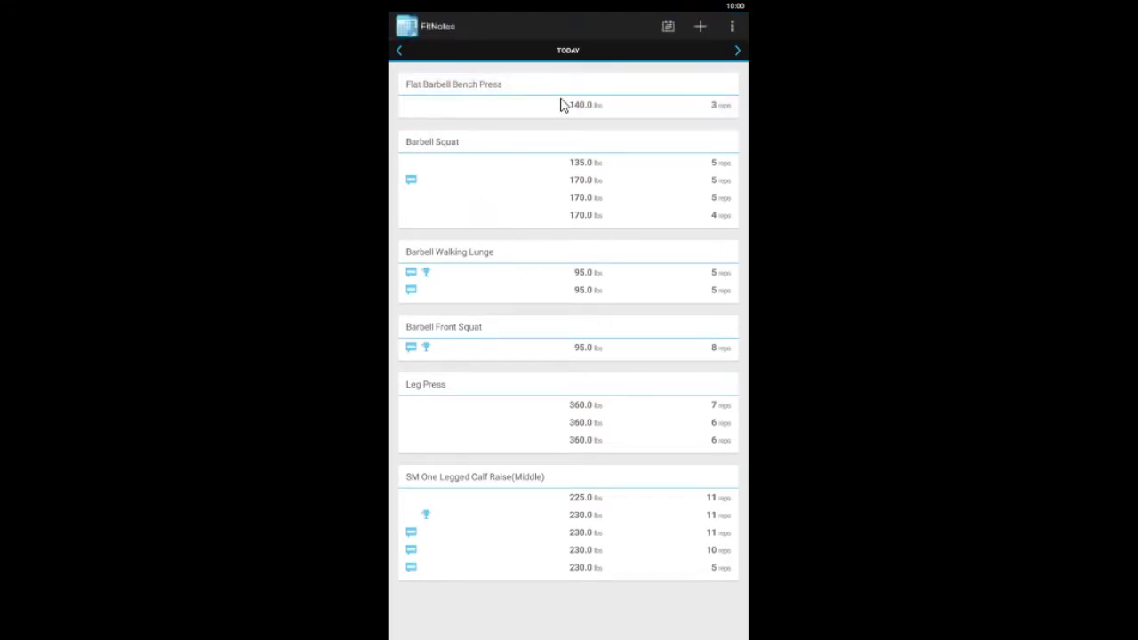
pyautogui.click(561, 105)
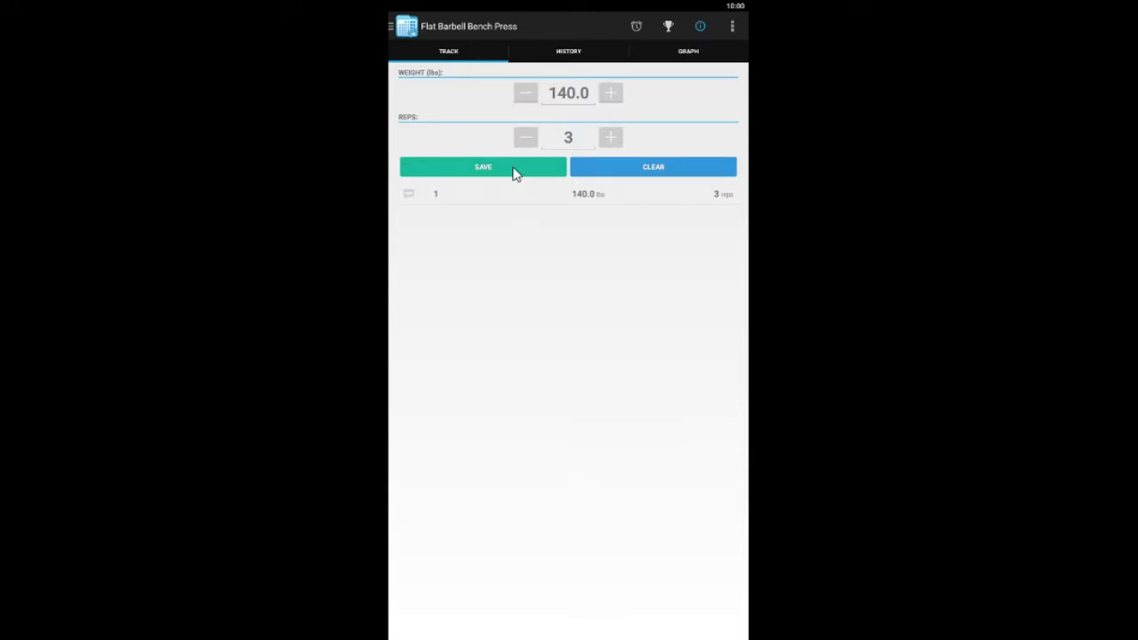
pyautogui.click(521, 173)
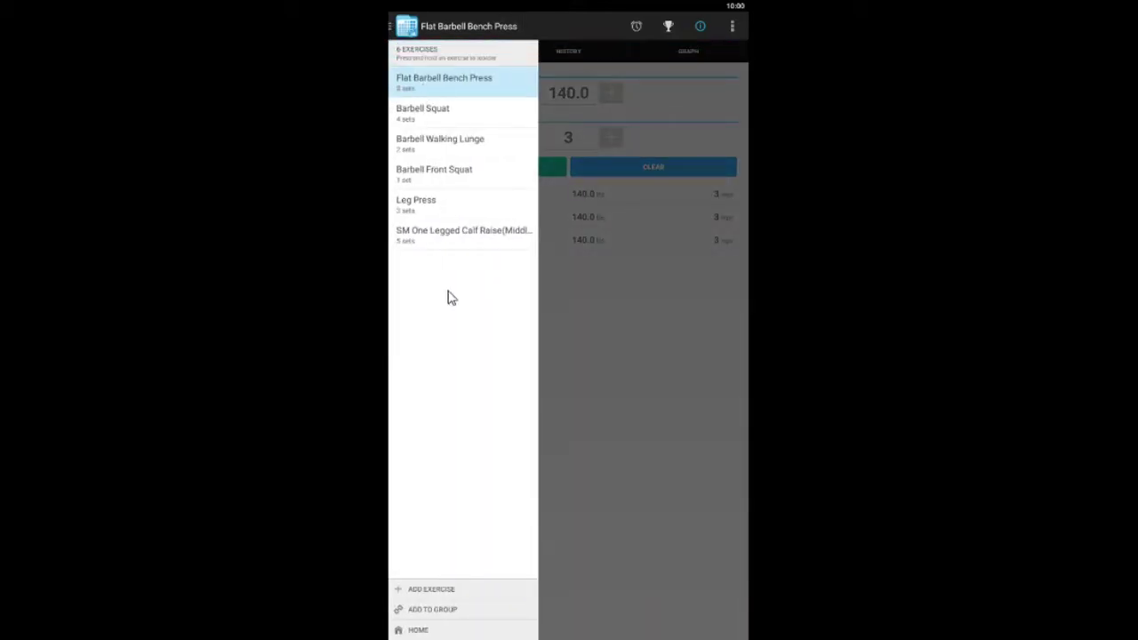
pyautogui.click(449, 633)
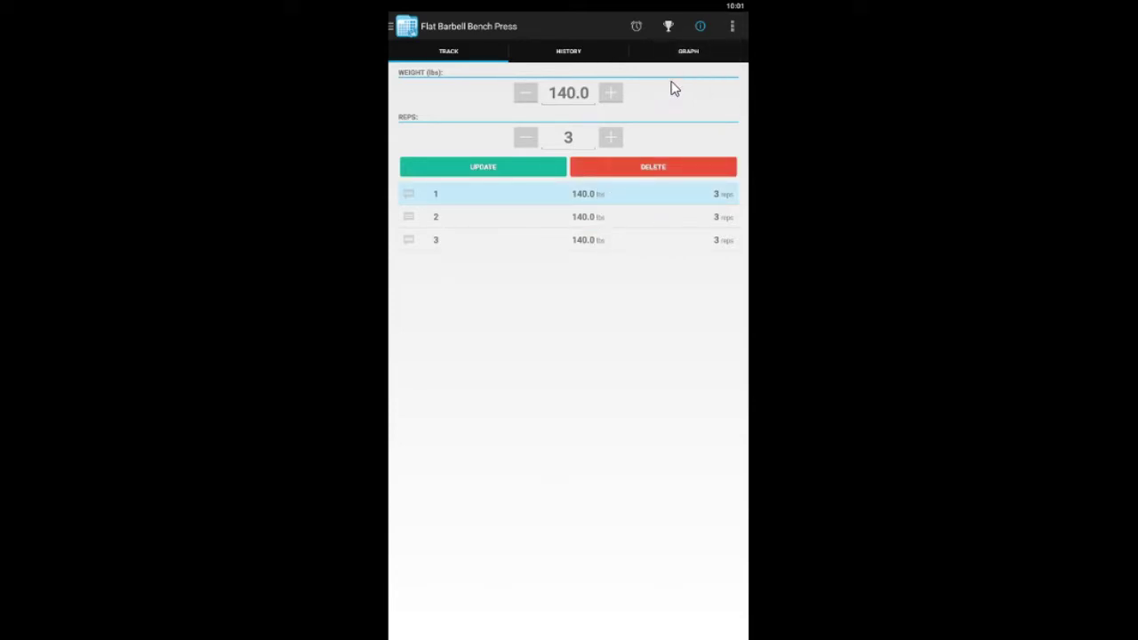
# Open the Plate Calculator from the bench press overflow menu.
pyautogui.click(731, 28)
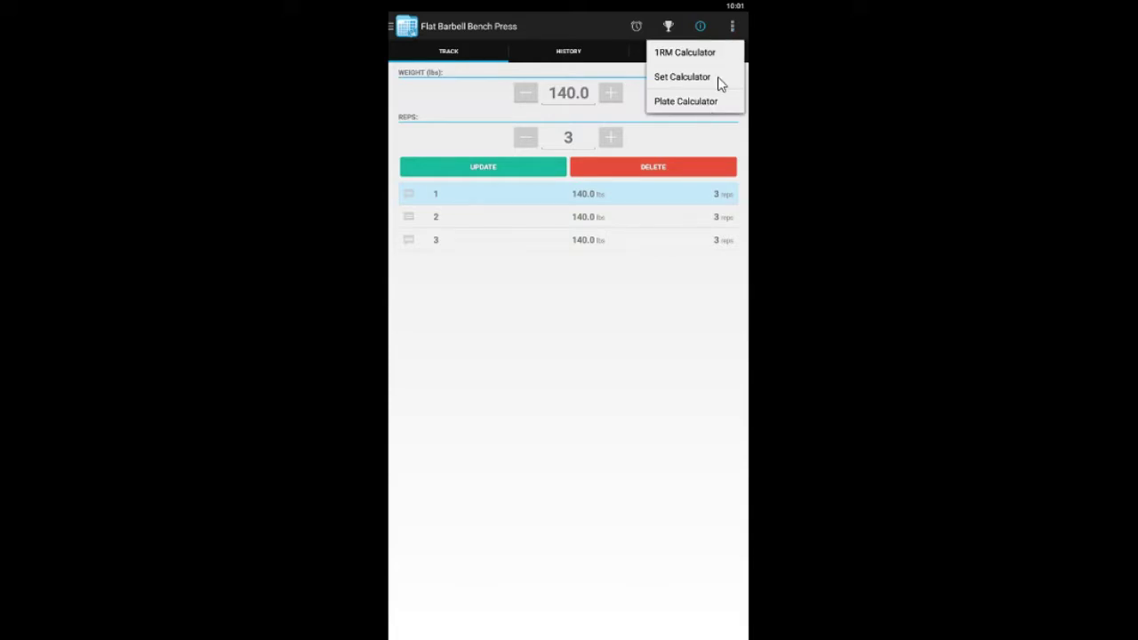
pyautogui.click(732, 29)
pyautogui.click(689, 103)
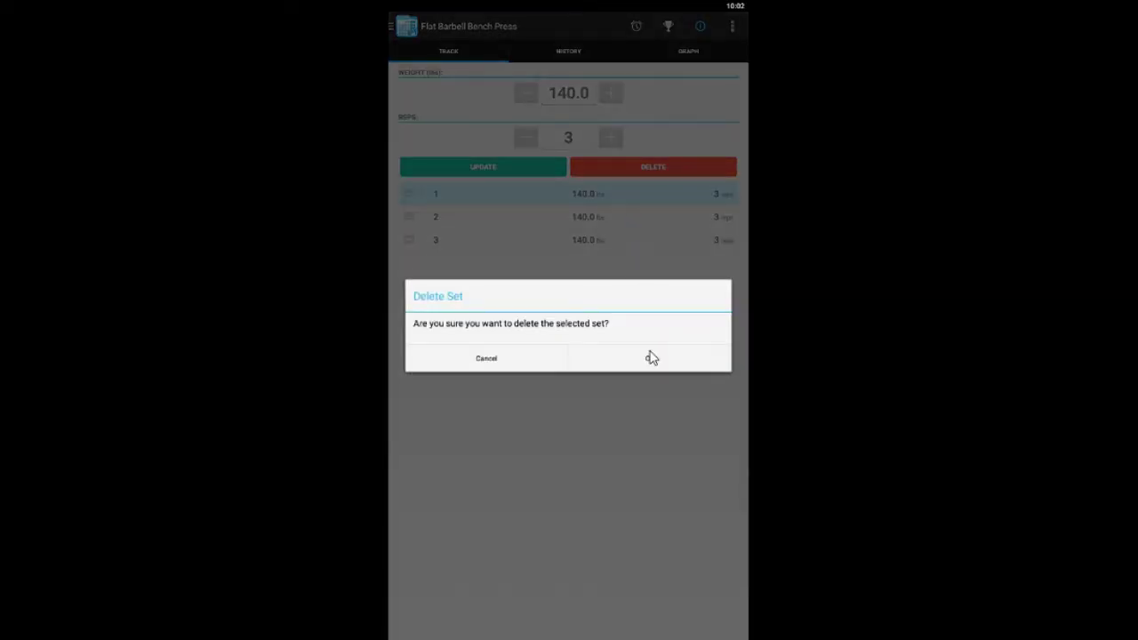
# Delete the third and second bench press sets.
pyautogui.click(649, 357)
pyautogui.click(615, 196)
pyautogui.click(621, 169)
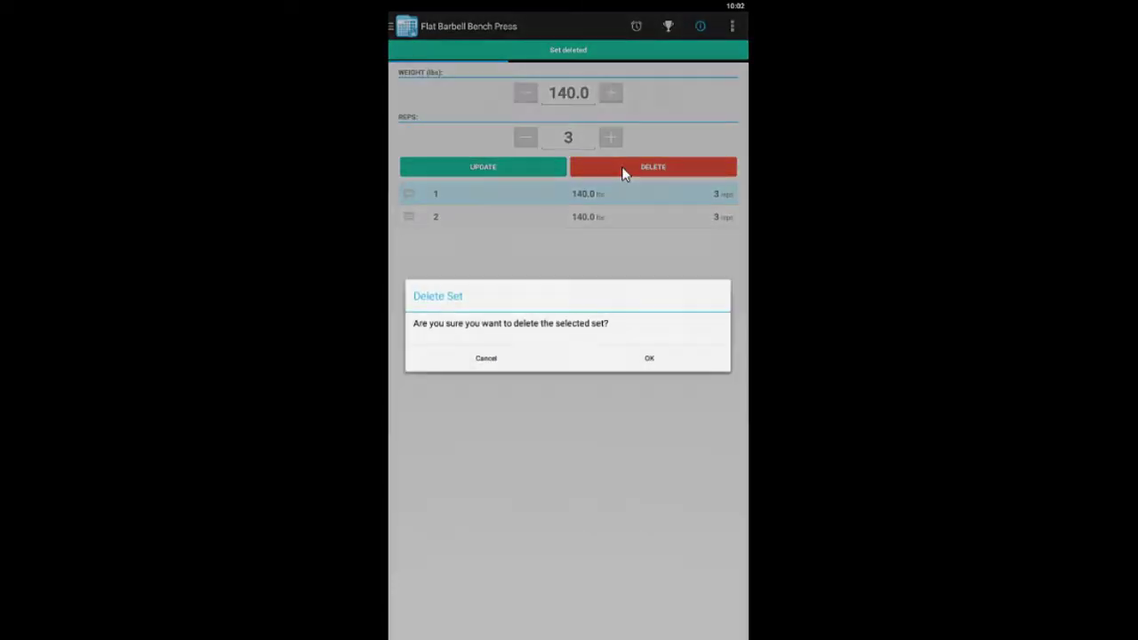
pyautogui.click(661, 357)
# Raise the remaining bench press set's weight to 145.0 lbs and update it.
pyautogui.click(612, 195)
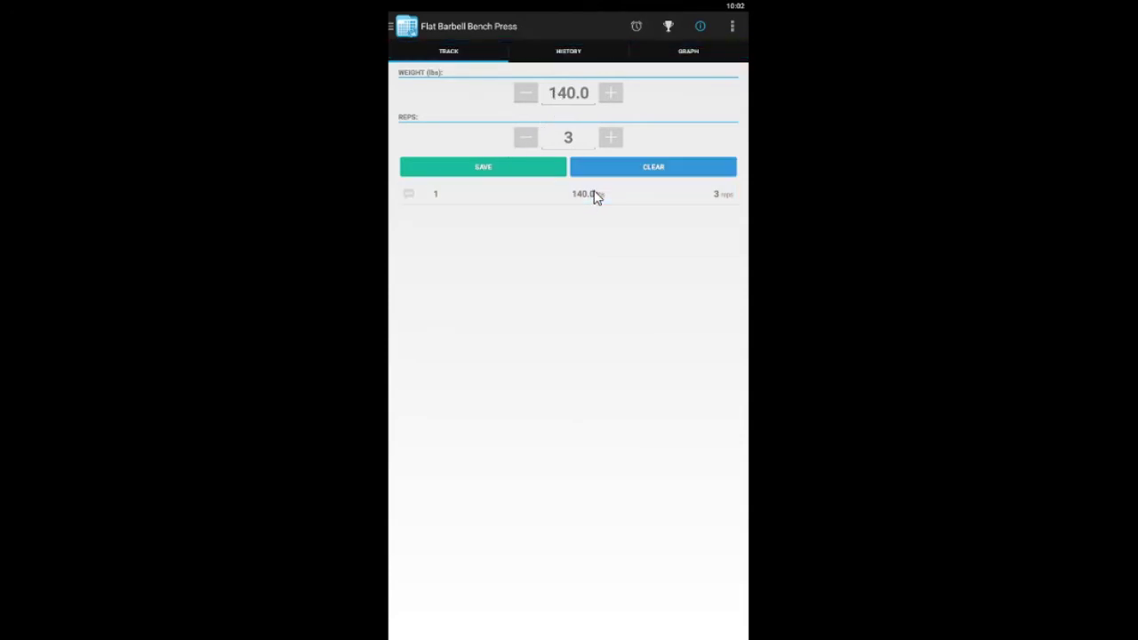
pyautogui.click(566, 99)
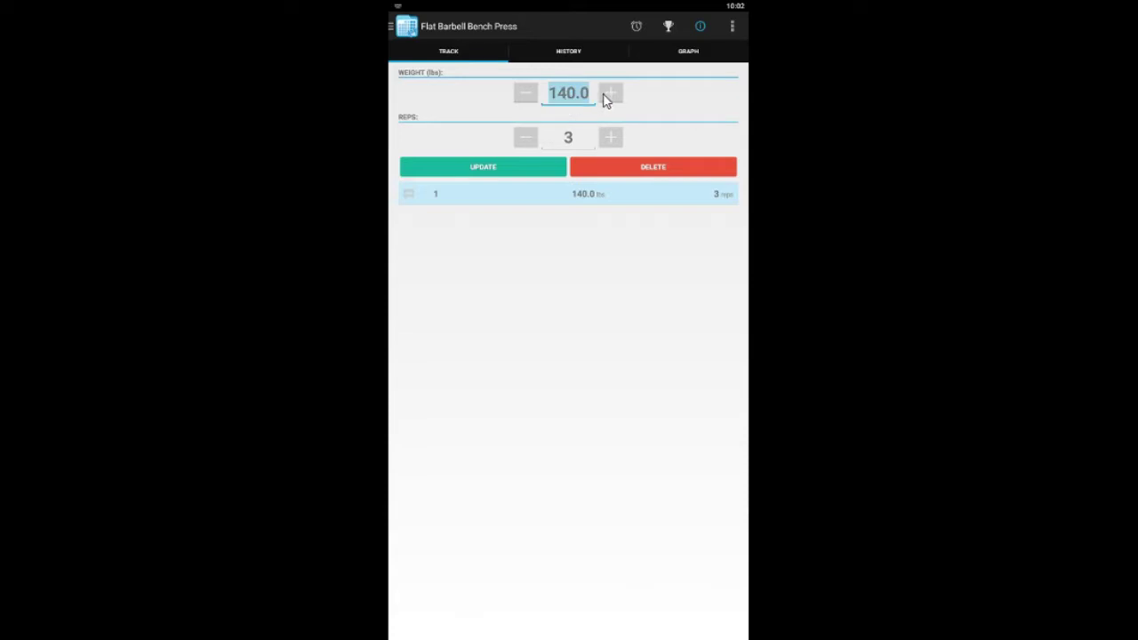
pyautogui.click(609, 96)
pyautogui.click(529, 172)
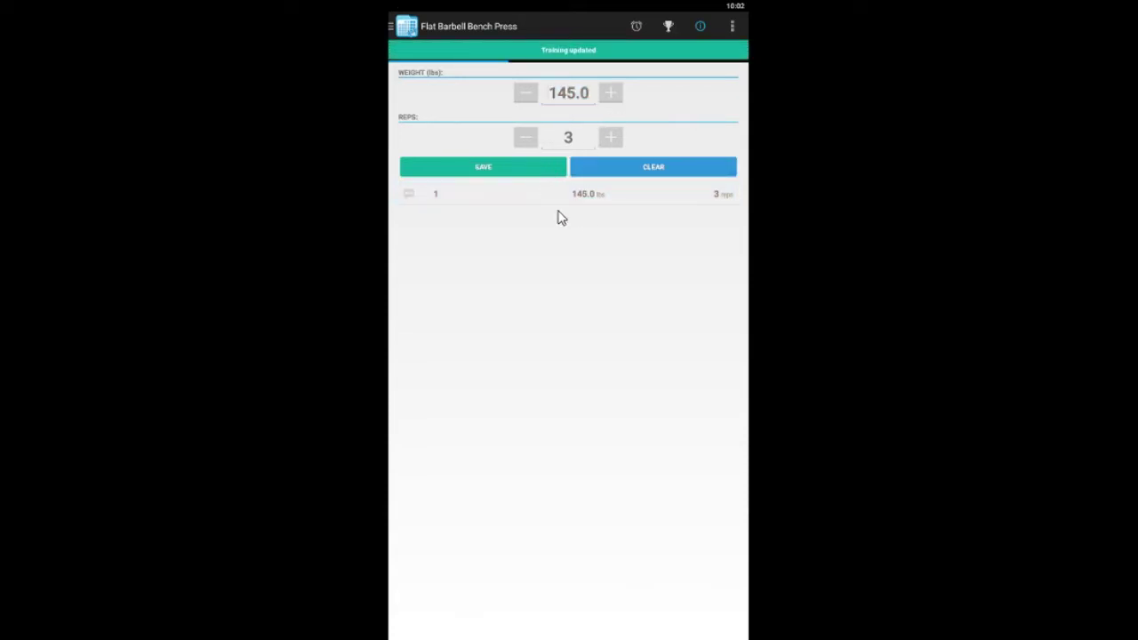
pyautogui.click(598, 201)
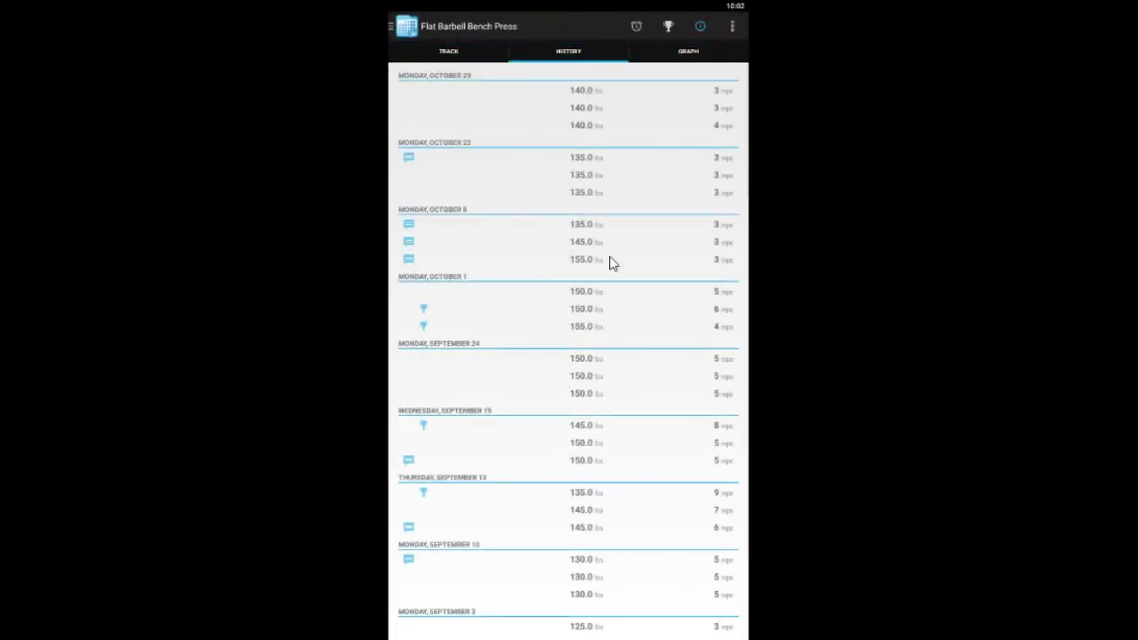
# Scroll through the full bench press history, then view the past month's estimated one-rep-max graph.
pyautogui.scroll(-5, 560, 279)
pyautogui.scroll(-5, 560, 279)
pyautogui.scroll(-5, 560, 279)
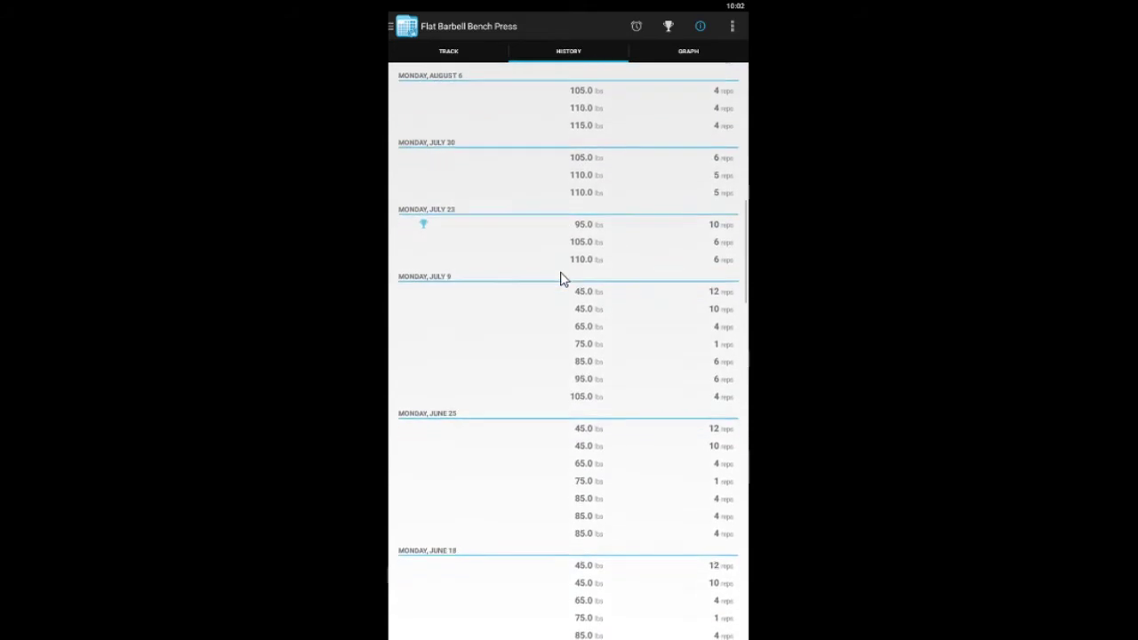
pyautogui.scroll(-5, 560, 279)
pyautogui.scroll(5, 560, 279)
pyautogui.scroll(5, 560, 279)
pyautogui.scroll(5, 560, 279)
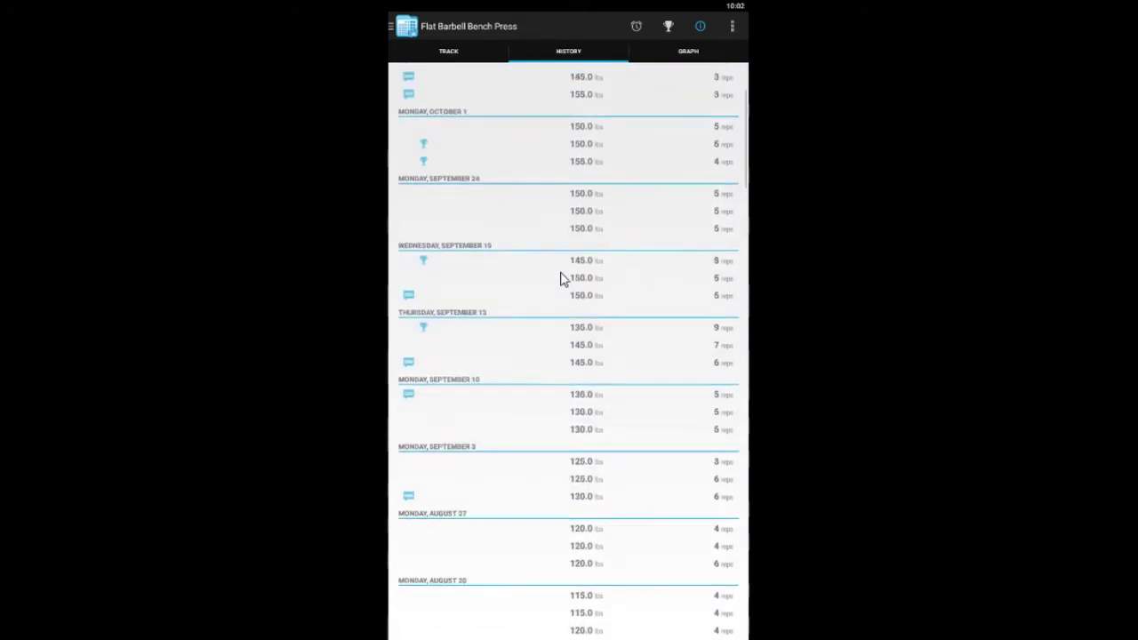
pyautogui.scroll(5, 562, 300)
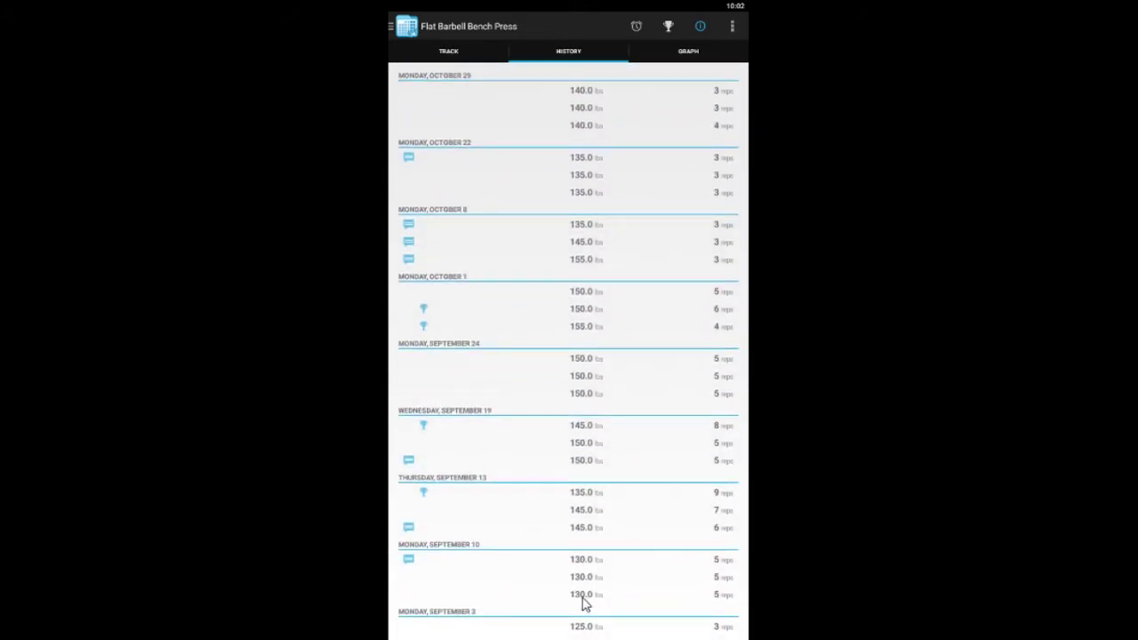
pyautogui.scroll(-5, 582, 533)
pyautogui.scroll(-5, 578, 511)
pyautogui.scroll(-5, 622, 426)
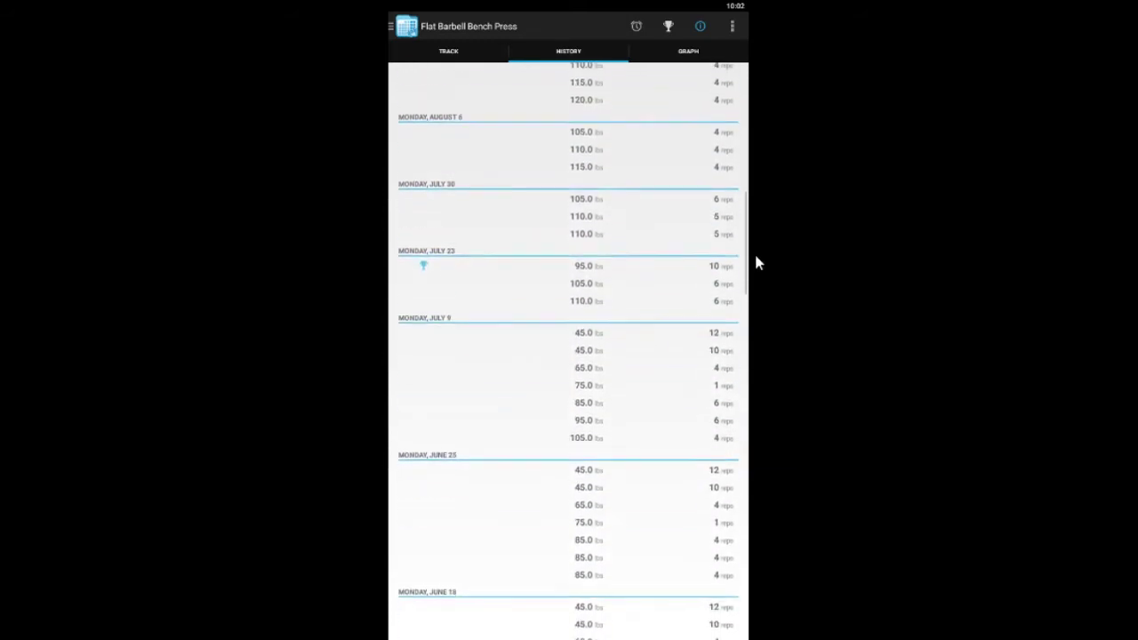
pyautogui.scroll(5, 752, 551)
pyautogui.scroll(-5, 718, 175)
pyautogui.scroll(-5, 724, 322)
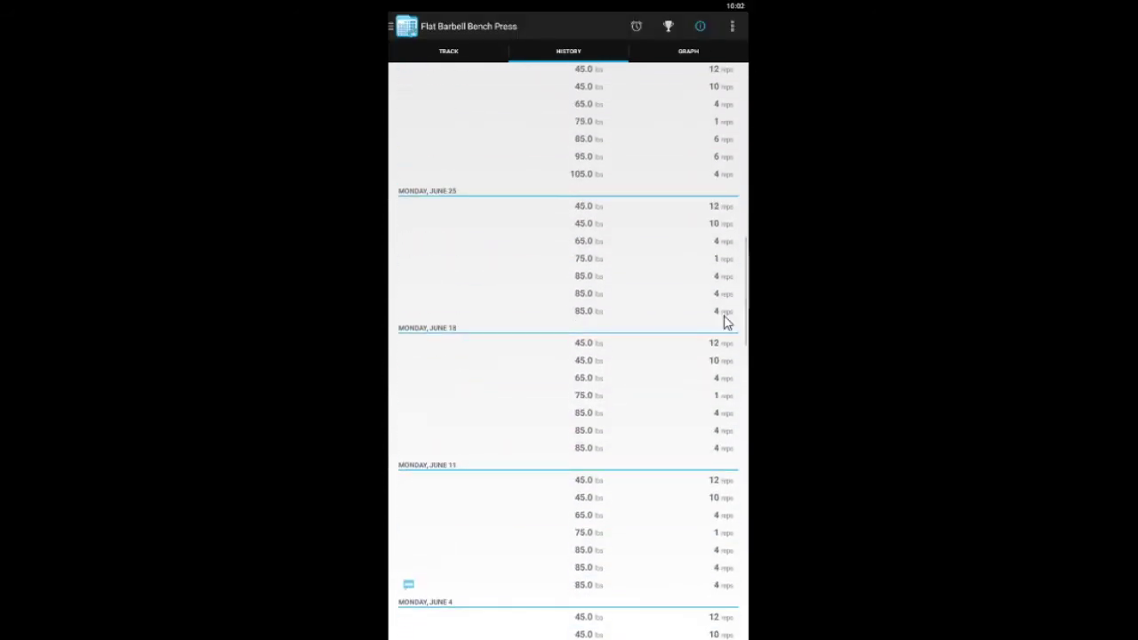
pyautogui.scroll(-5, 724, 322)
pyautogui.scroll(-5, 617, 427)
pyautogui.scroll(-5, 580, 200)
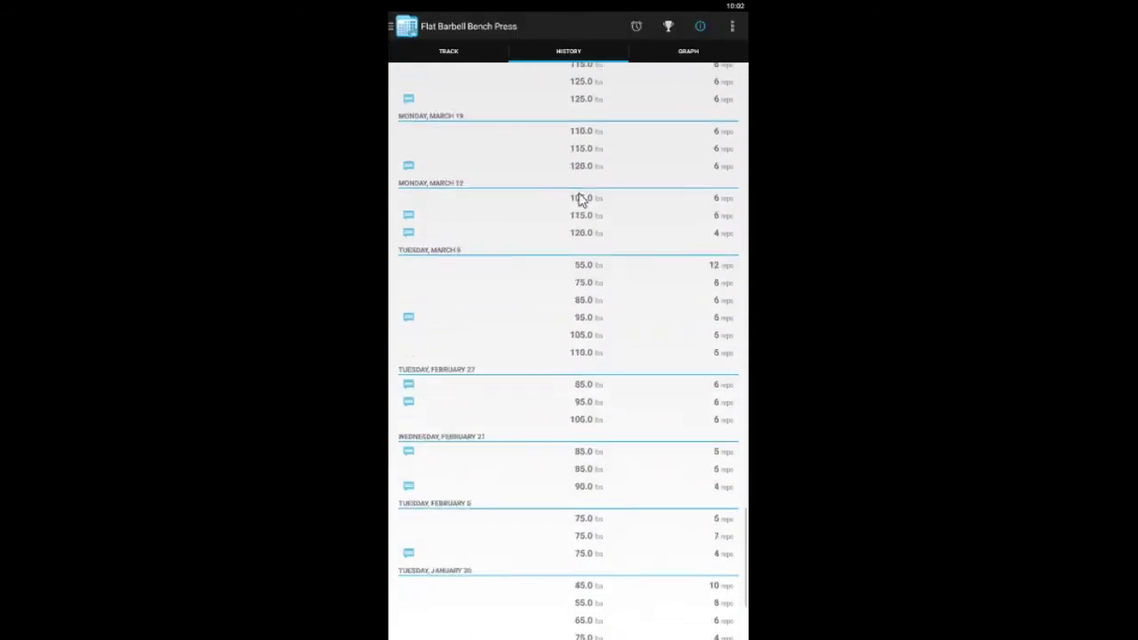
pyautogui.scroll(-2, 580, 199)
pyautogui.scroll(2, 539, 424)
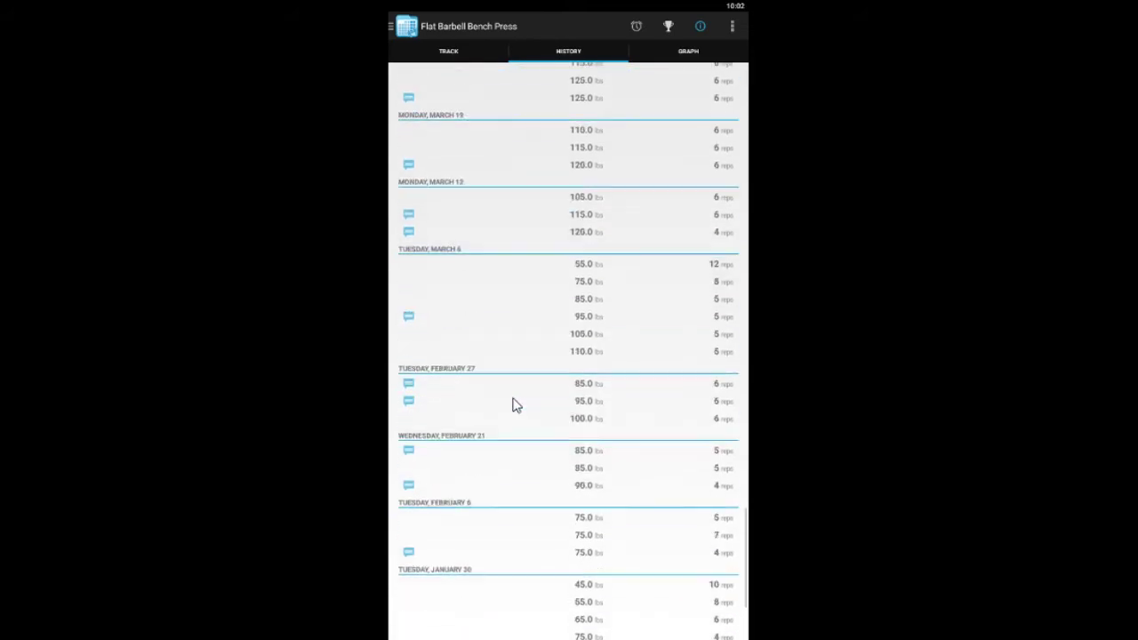
pyautogui.scroll(2, 737, 528)
pyautogui.scroll(-1, 746, 474)
pyautogui.scroll(-1, 734, 376)
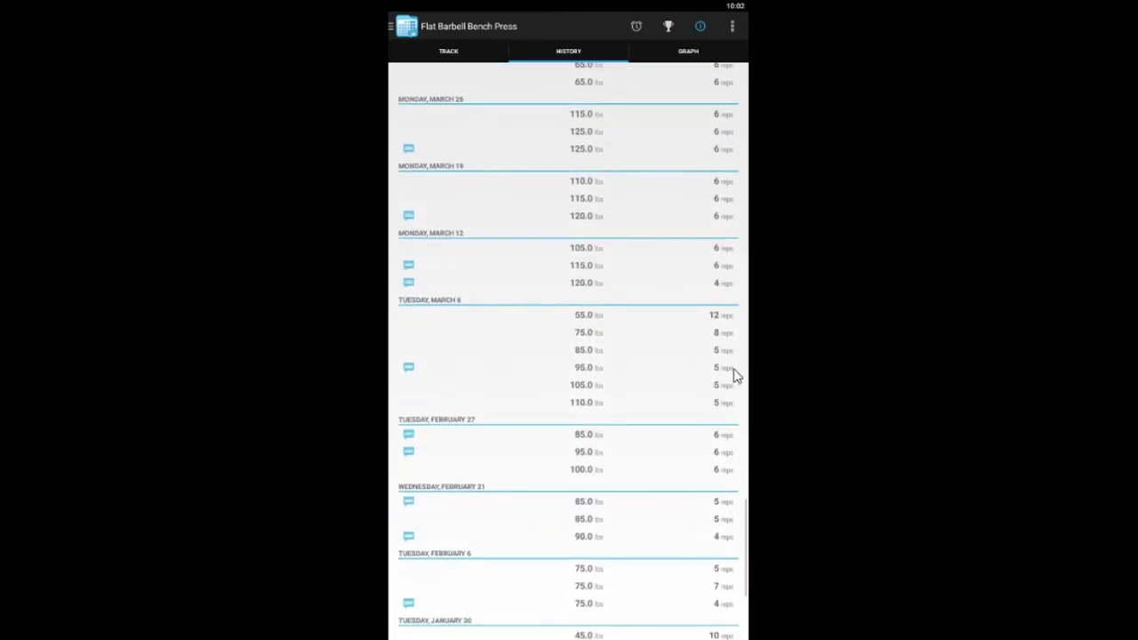
pyautogui.scroll(5, 678, 432)
pyautogui.scroll(5, 625, 577)
pyautogui.scroll(5, 637, 243)
pyautogui.scroll(5, 658, 607)
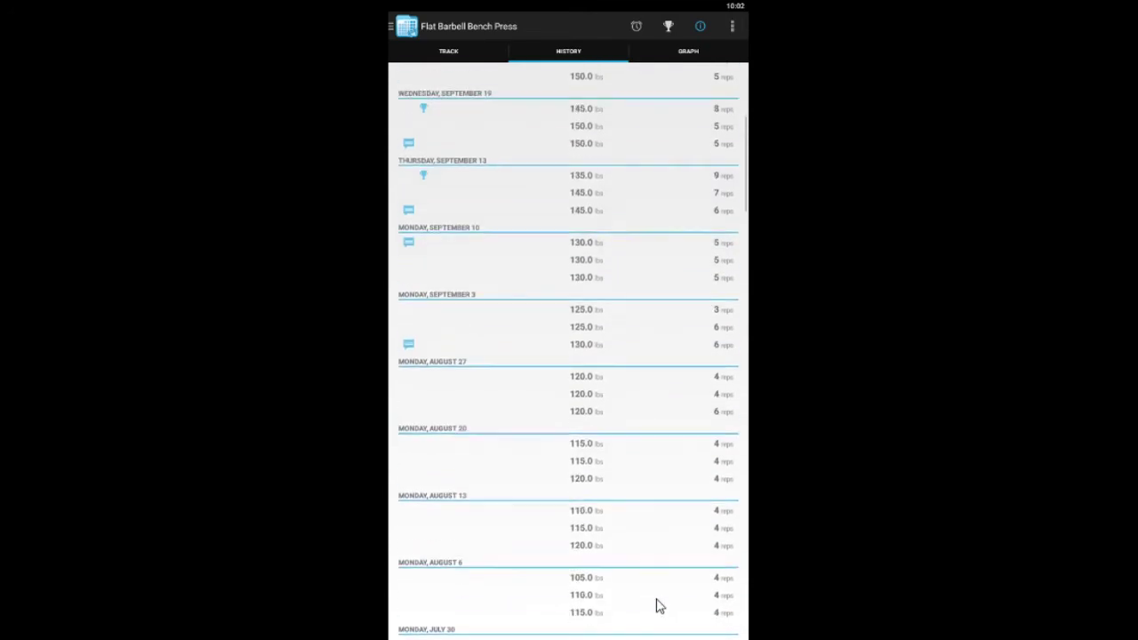
pyautogui.scroll(5, 663, 465)
pyautogui.scroll(1, 655, 420)
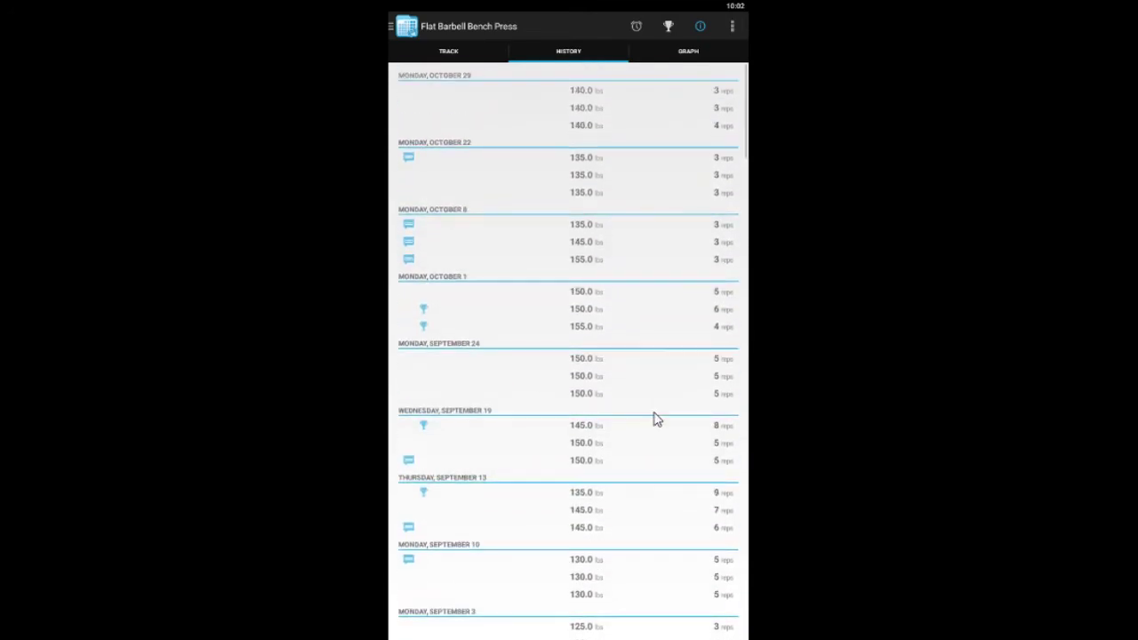
pyautogui.click(676, 52)
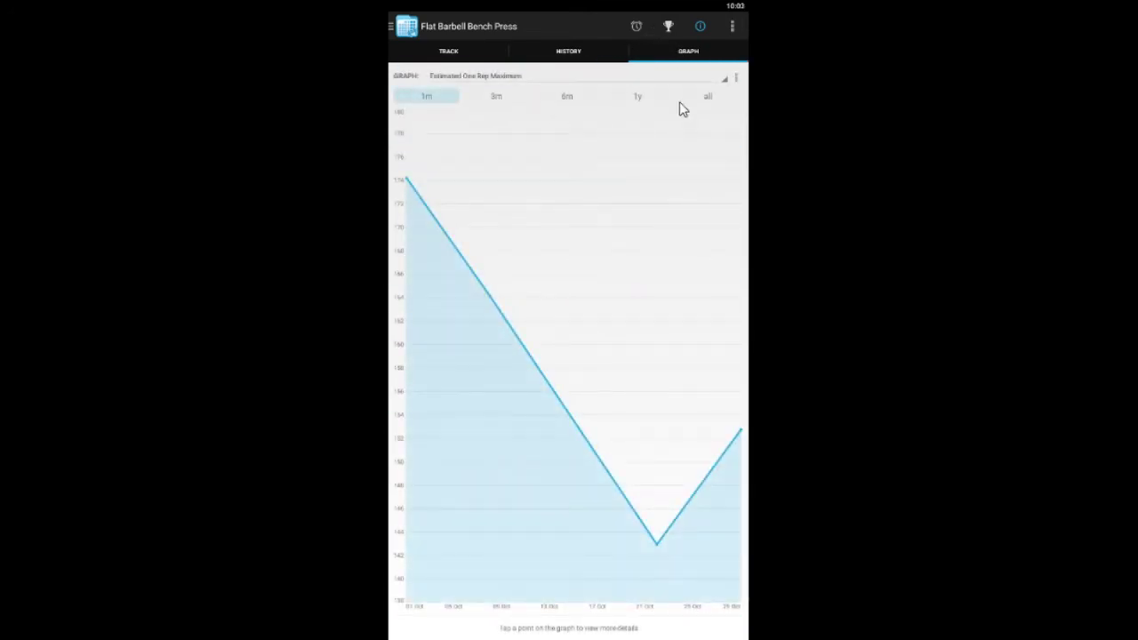
# Widen the bench press graph to all time, then return to tracking and list today's exercises.
pyautogui.click(705, 96)
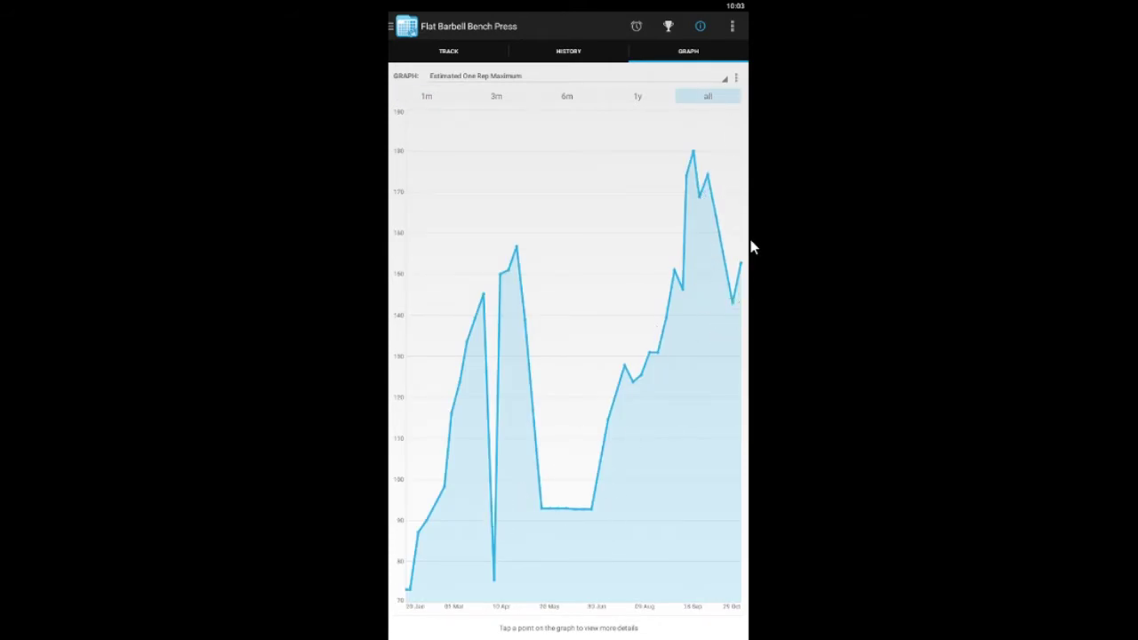
pyautogui.click(466, 59)
pyautogui.click(394, 26)
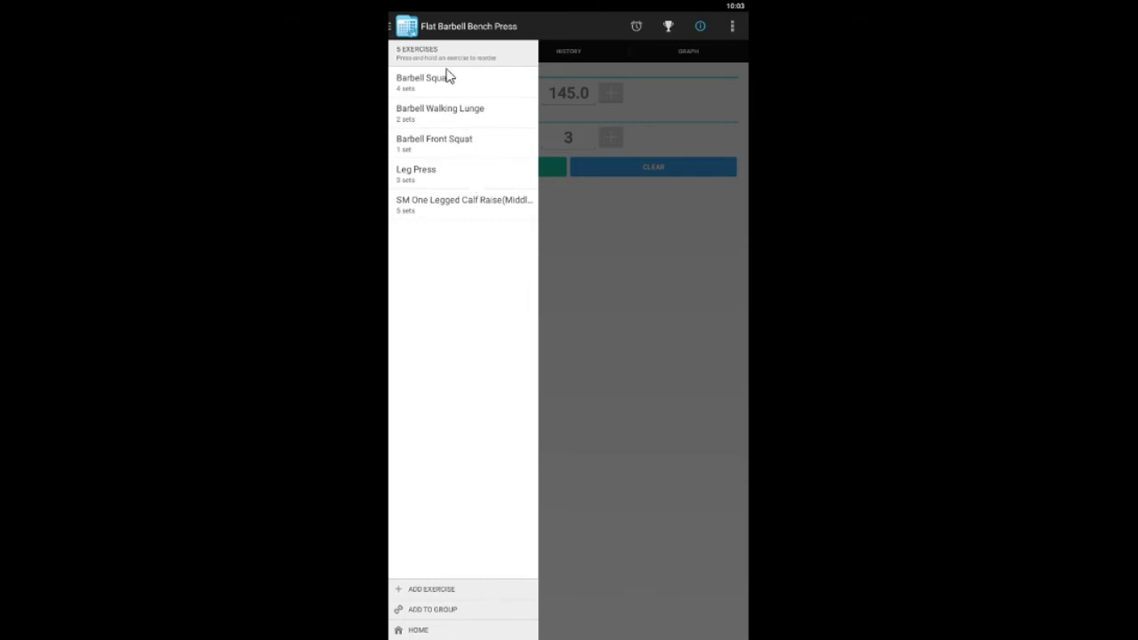
# Return to today's log and browse the Cardio exercises, Cycling to Walking, for adding.
pyautogui.click(463, 635)
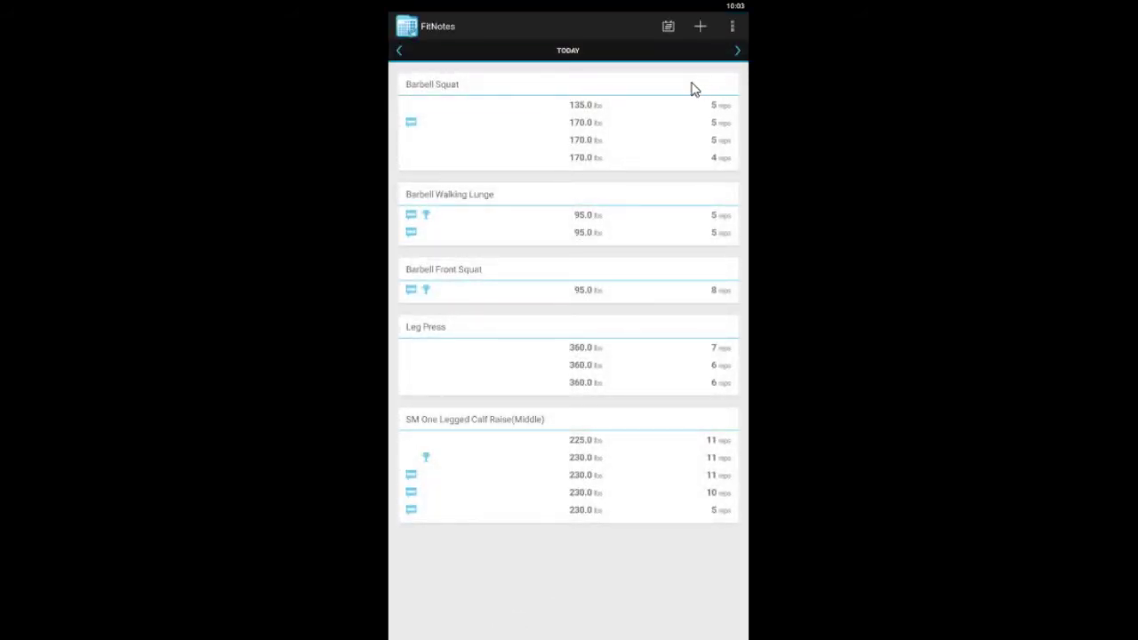
pyautogui.click(701, 27)
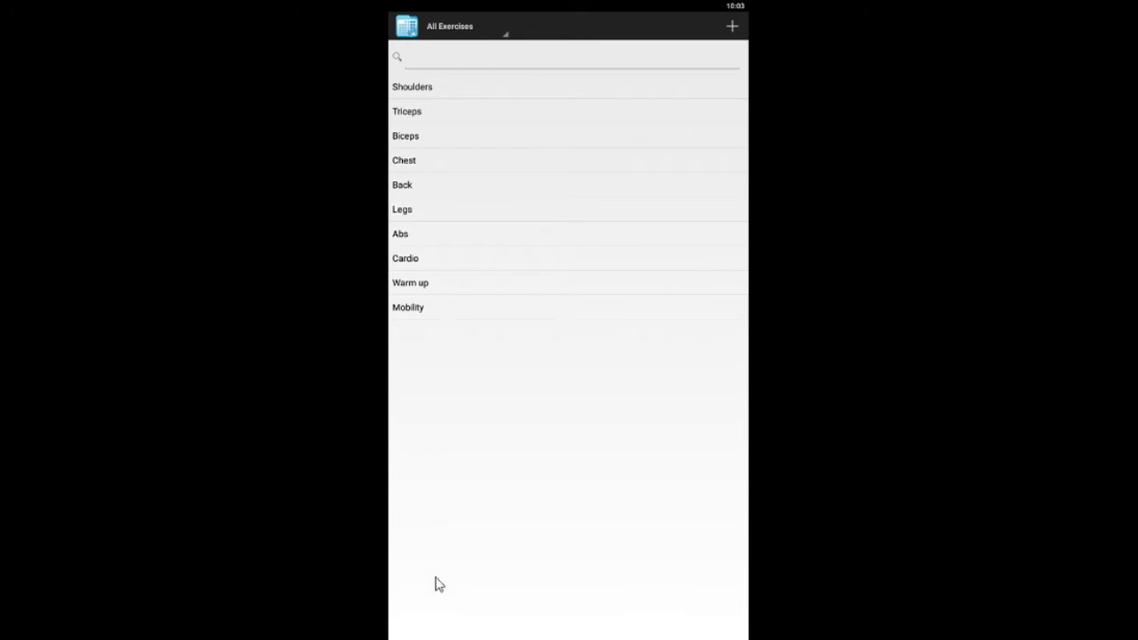
pyautogui.click(536, 258)
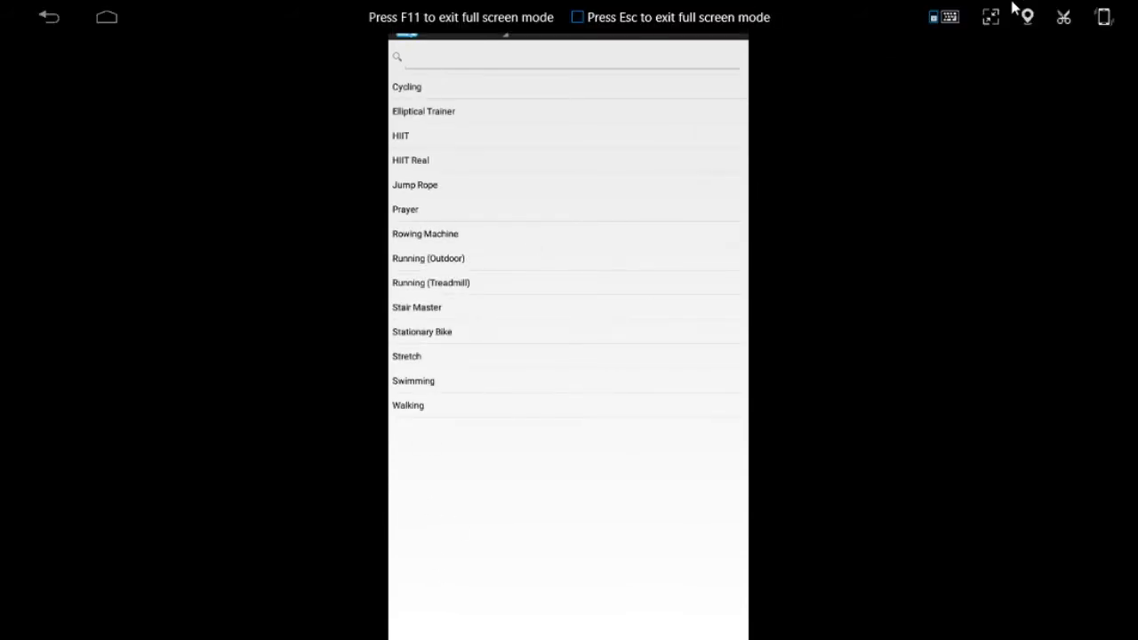
# Return to the Today log and show BlueStacks maximized in full-screen mode.
pyautogui.click(988, 18)
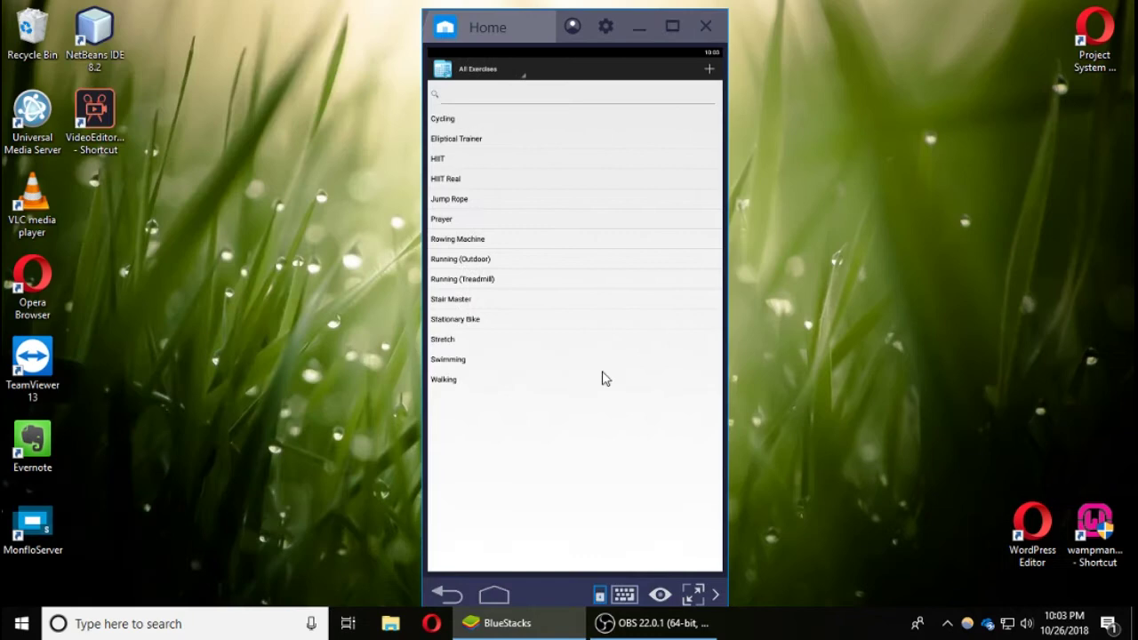
pyautogui.click(446, 597)
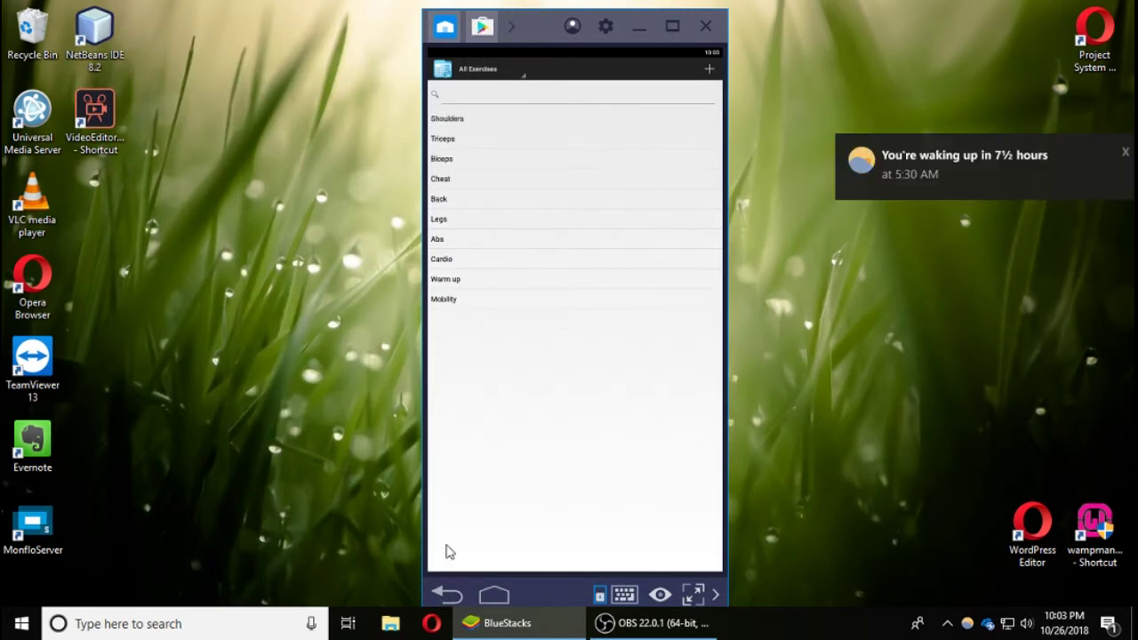
pyautogui.click(446, 594)
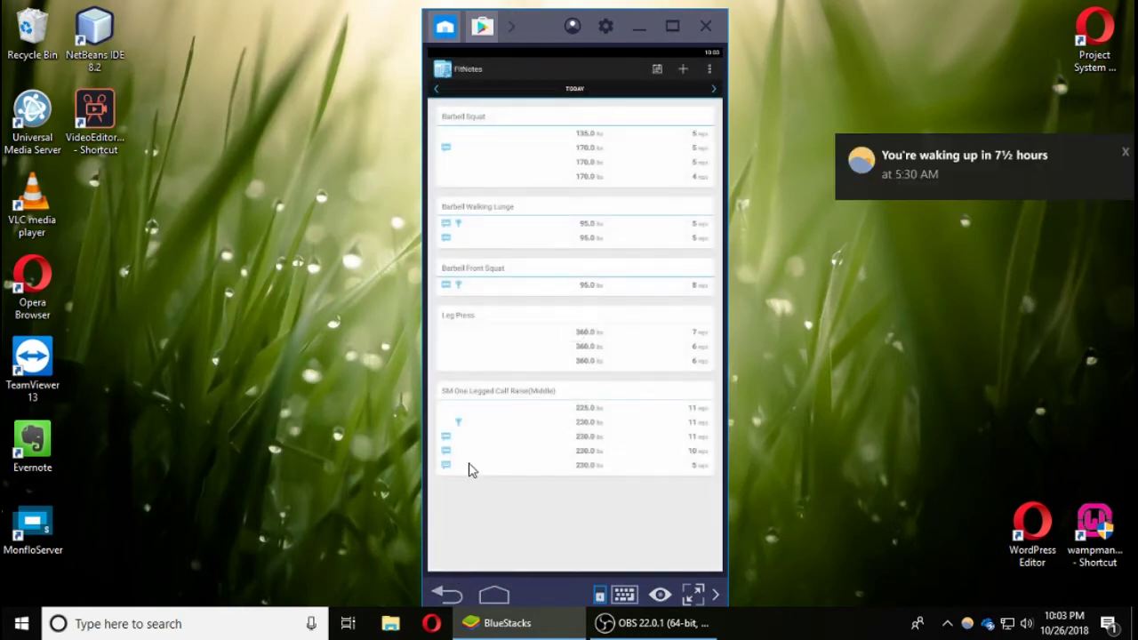
pyautogui.click(667, 26)
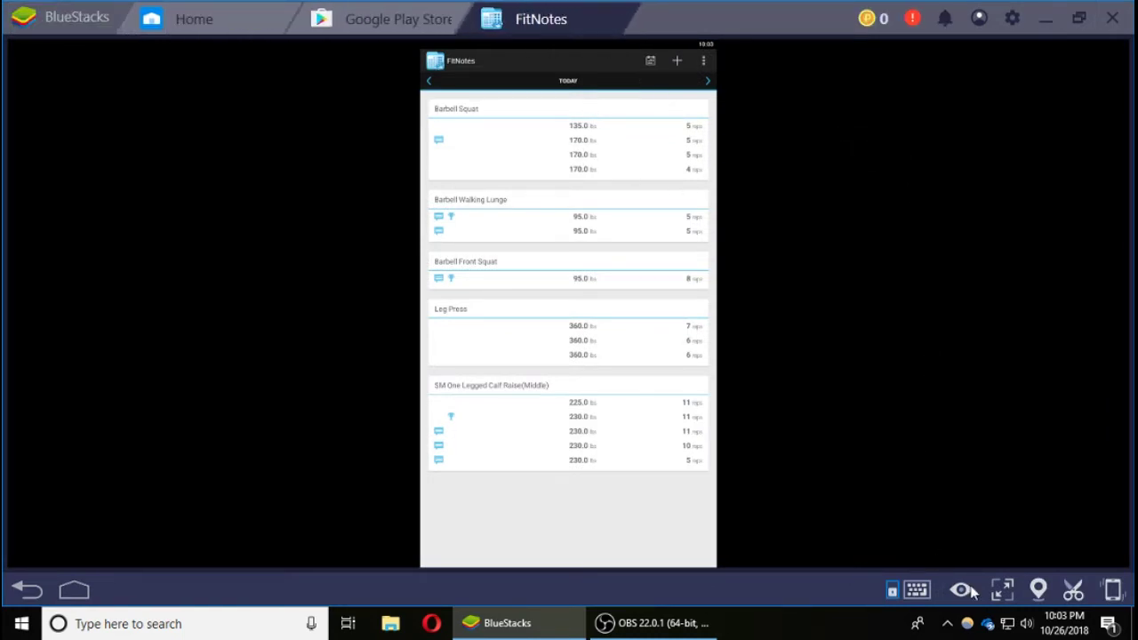
pyautogui.click(1002, 590)
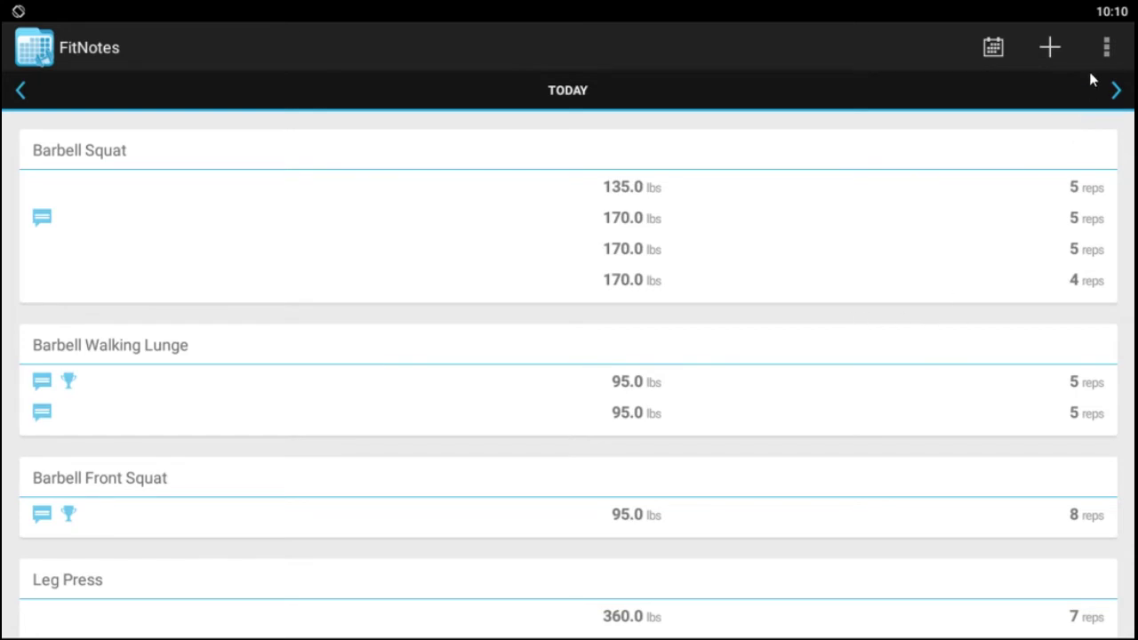
pyautogui.click(1104, 47)
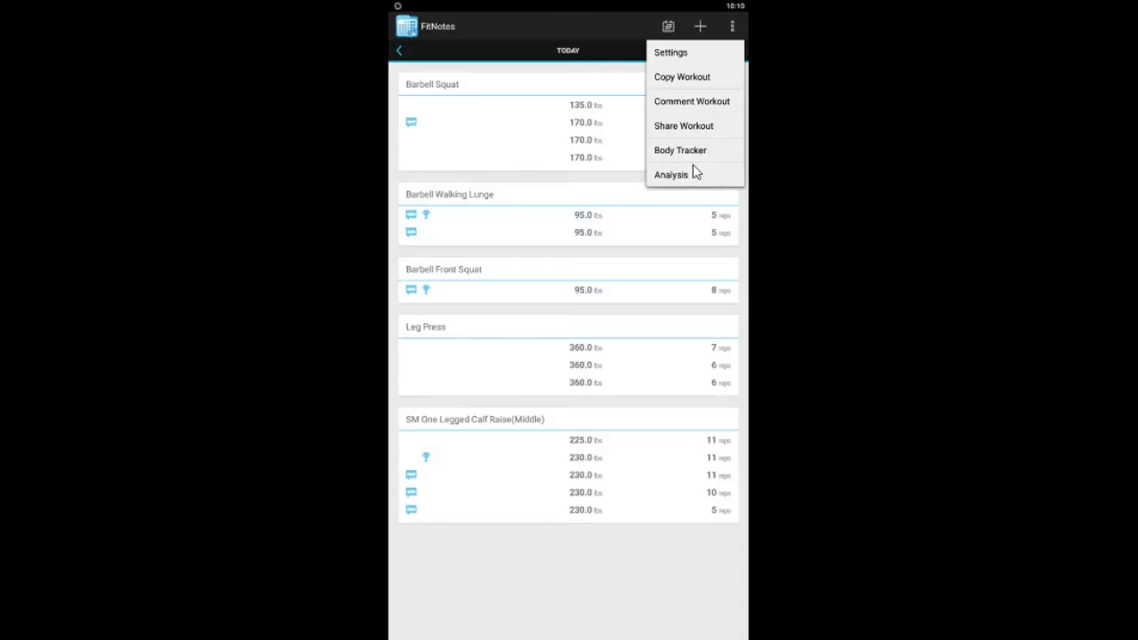
pyautogui.click(700, 151)
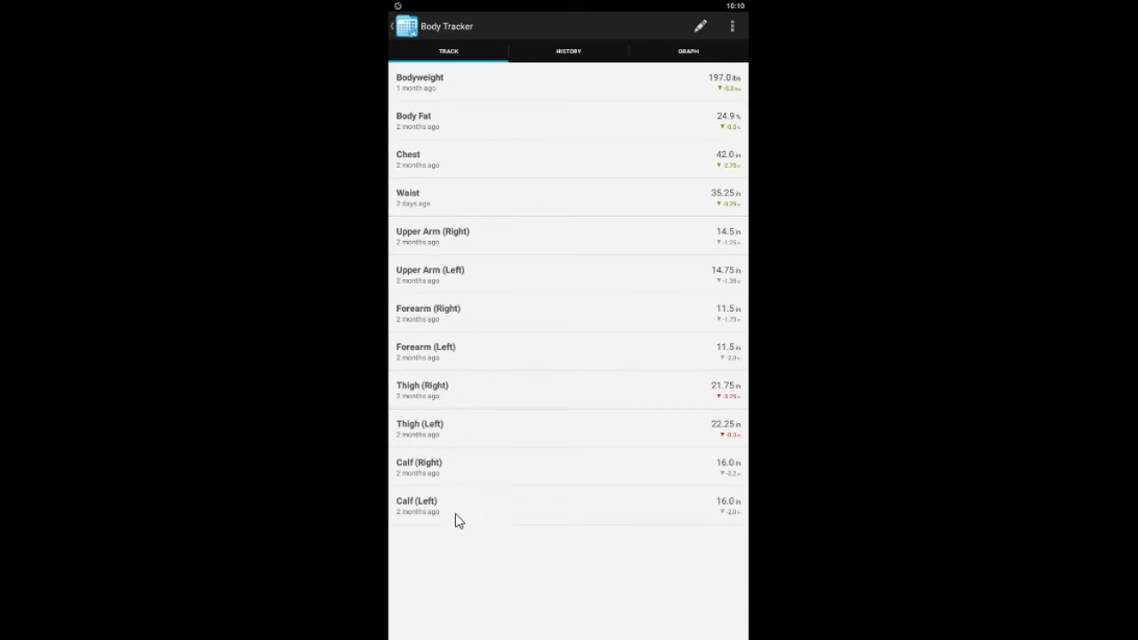
pyautogui.click(592, 57)
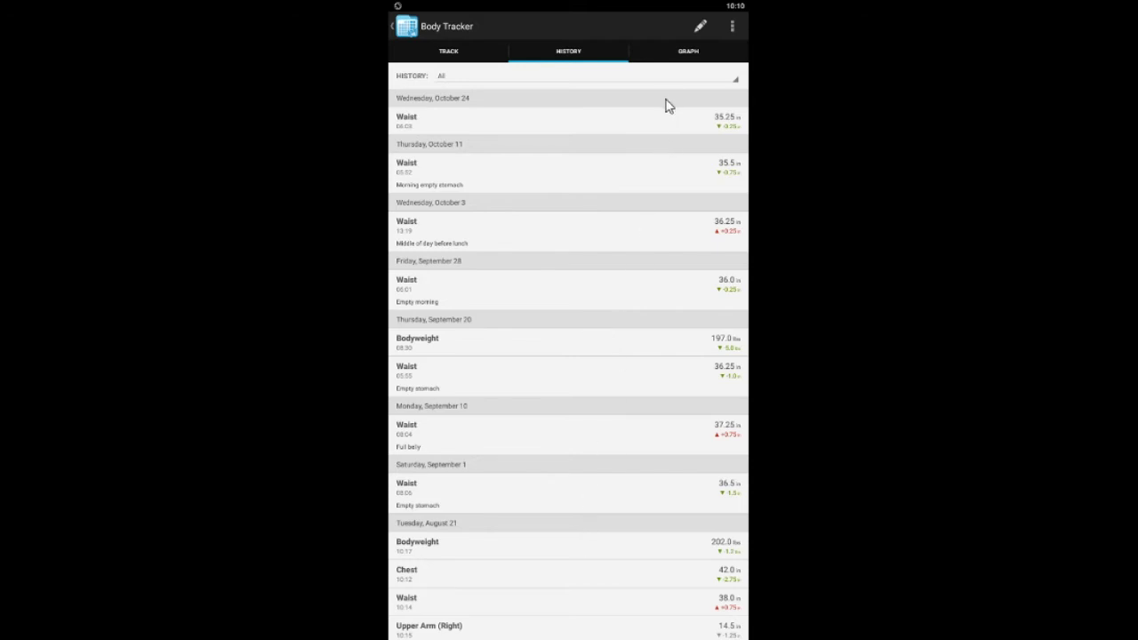
pyautogui.click(684, 57)
pyautogui.click(698, 78)
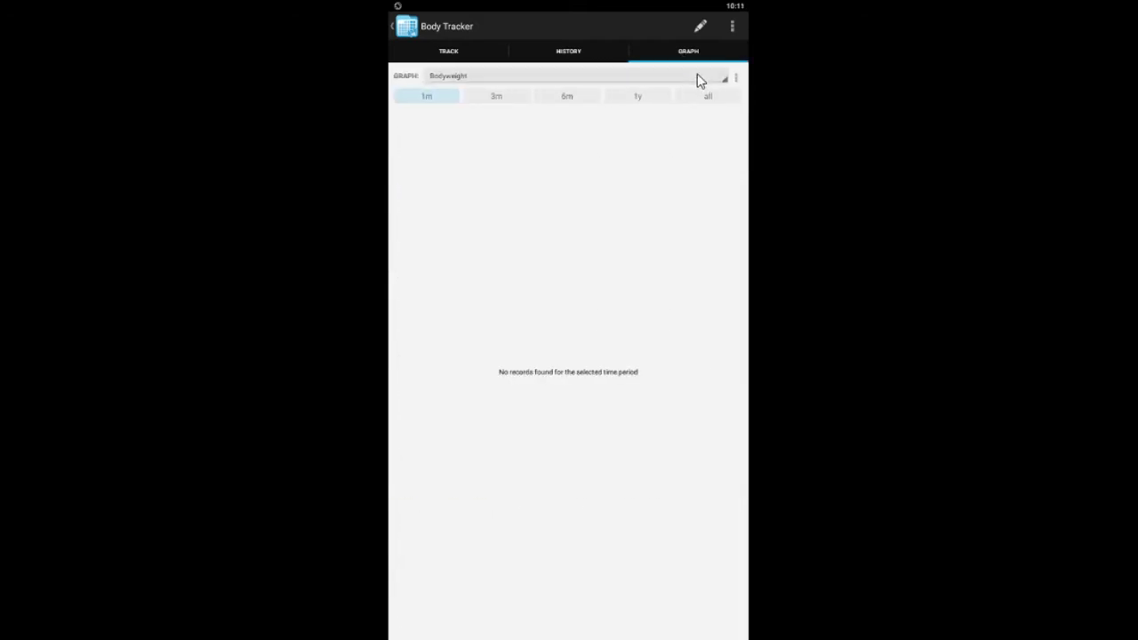
pyautogui.click(475, 173)
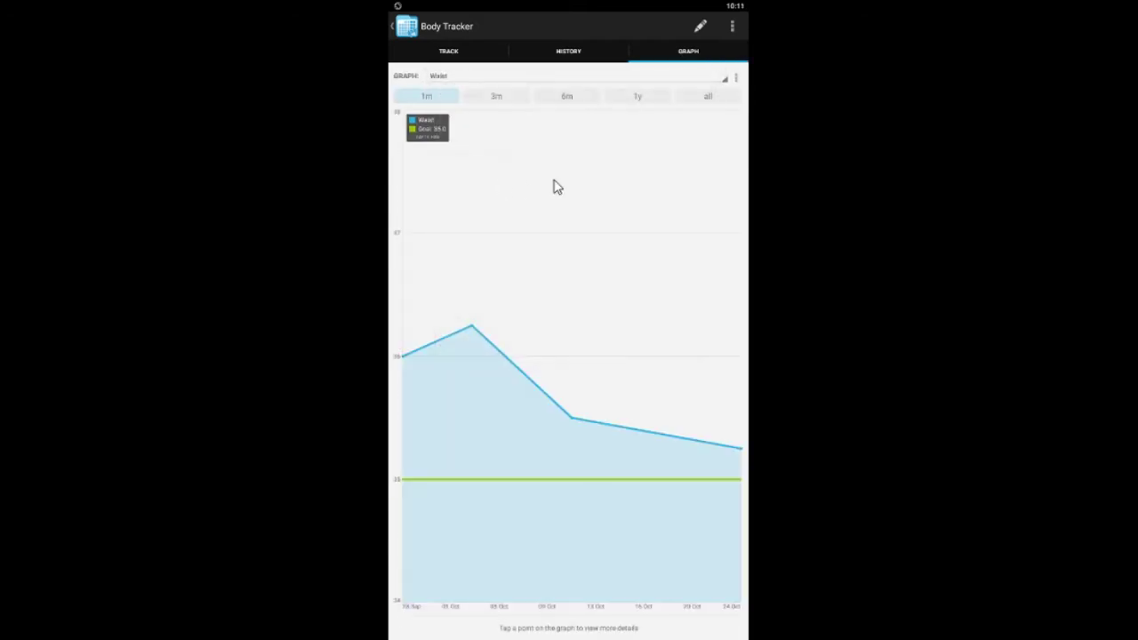
pyautogui.click(704, 98)
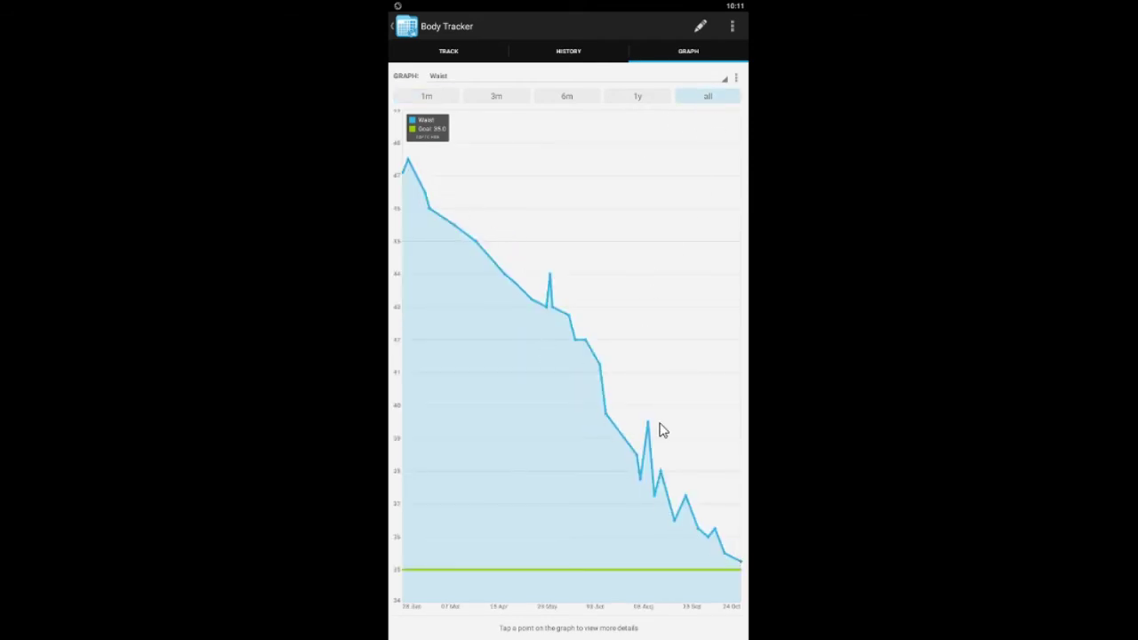
pyautogui.click(412, 33)
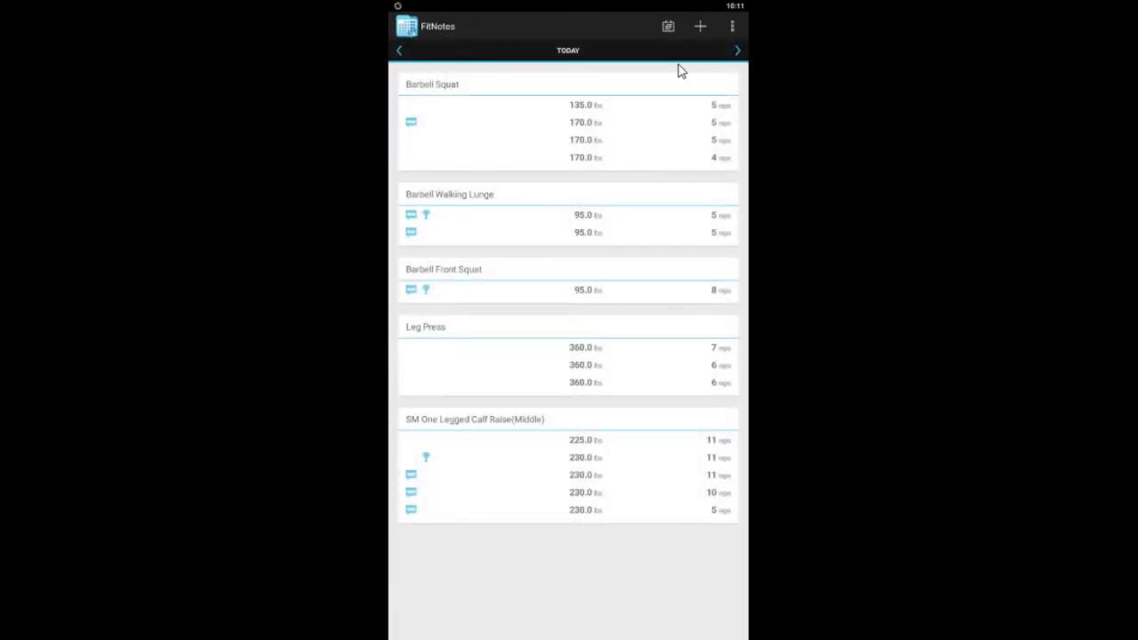
# Open the Analysis screen and graph Sets Per Workout.
pyautogui.click(731, 27)
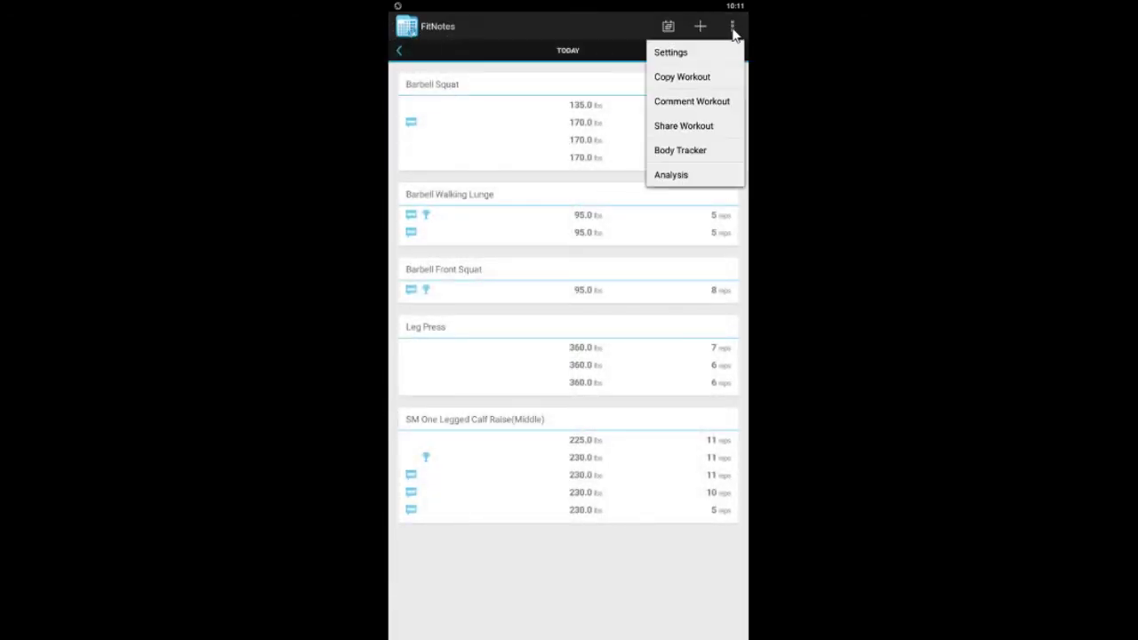
pyautogui.click(682, 173)
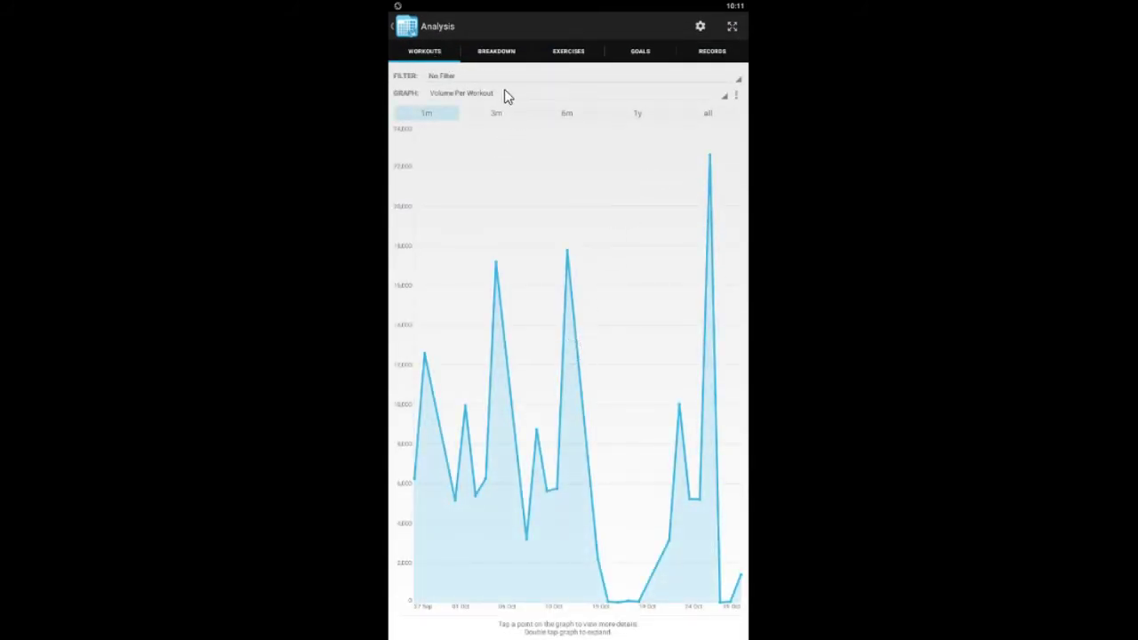
pyautogui.click(503, 89)
pyautogui.click(489, 153)
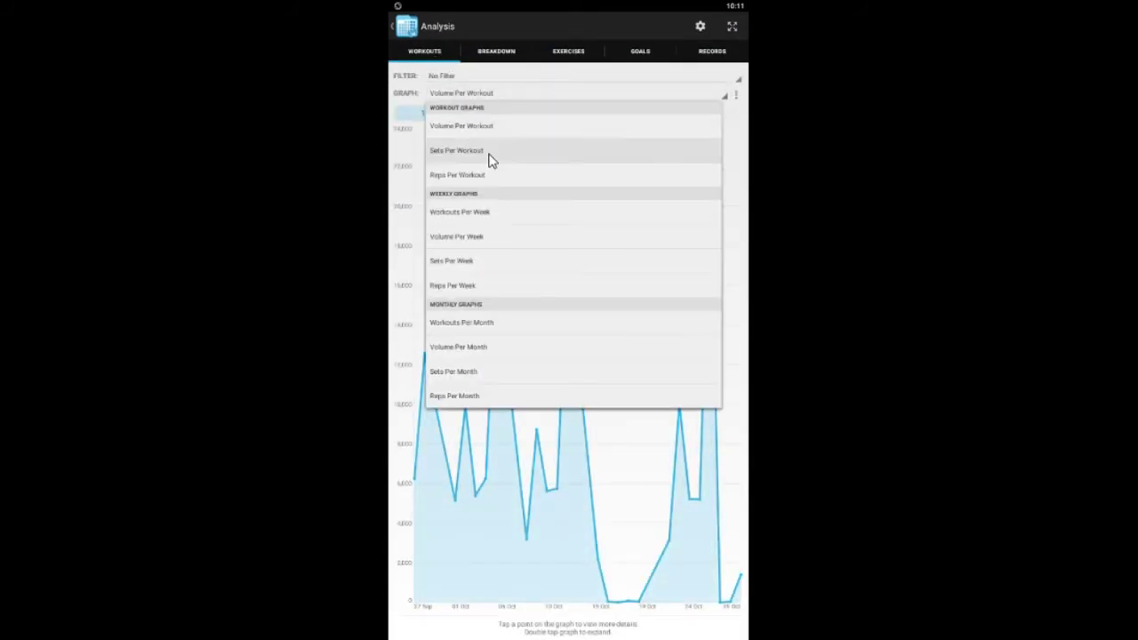
# Switch the Analysis graph back to Volume Per Workout over all time.
pyautogui.click(499, 81)
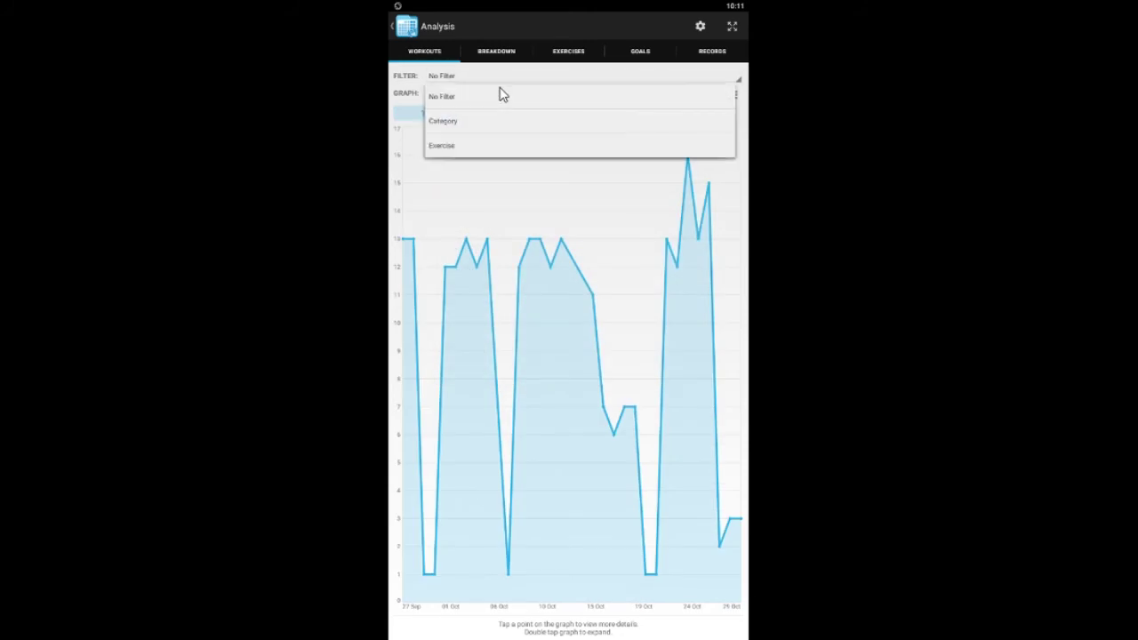
pyautogui.click(500, 96)
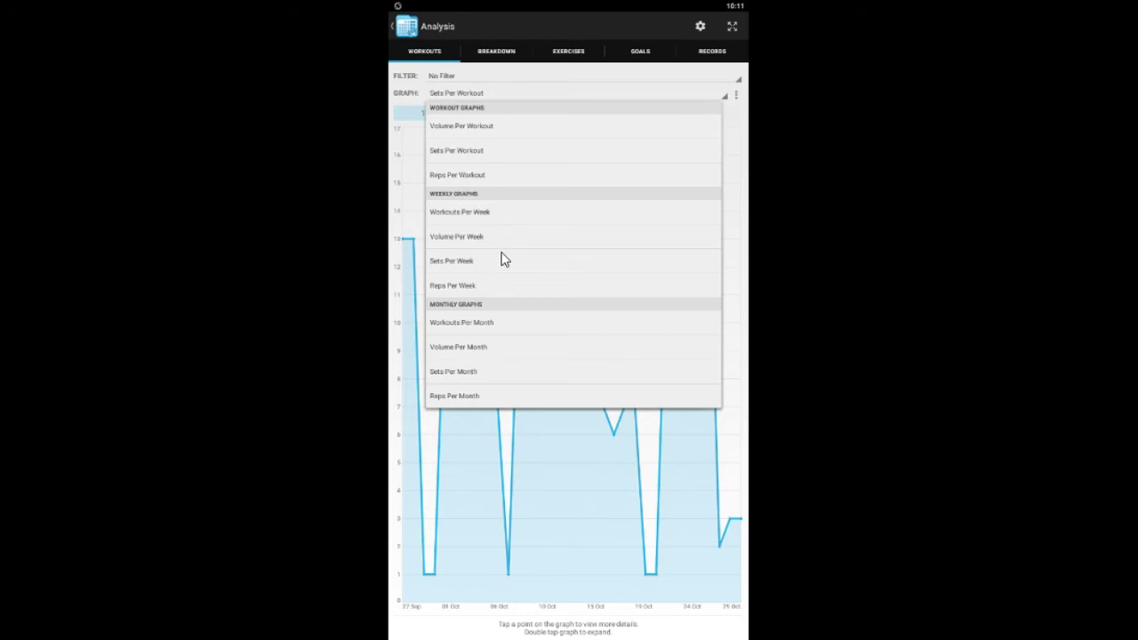
pyautogui.click(488, 132)
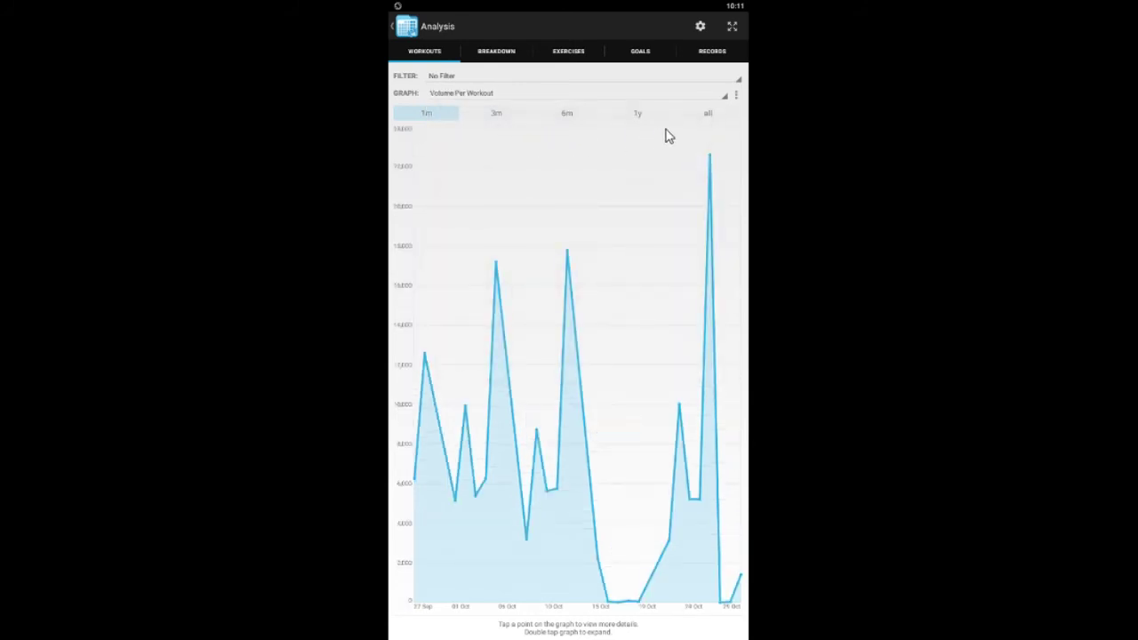
pyautogui.click(706, 119)
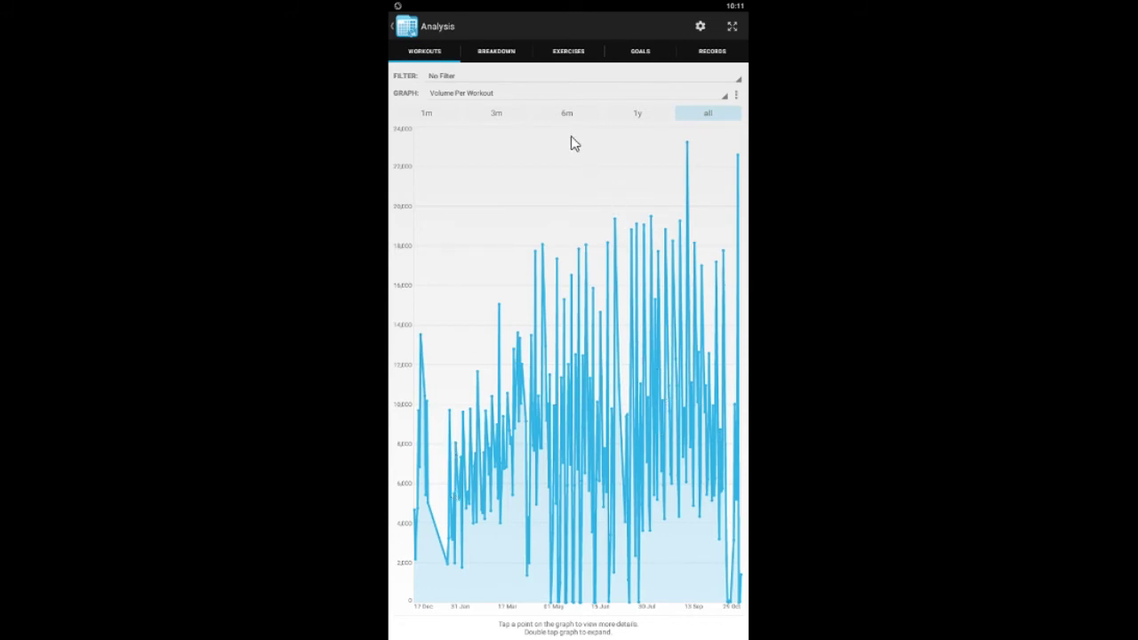
pyautogui.click(496, 53)
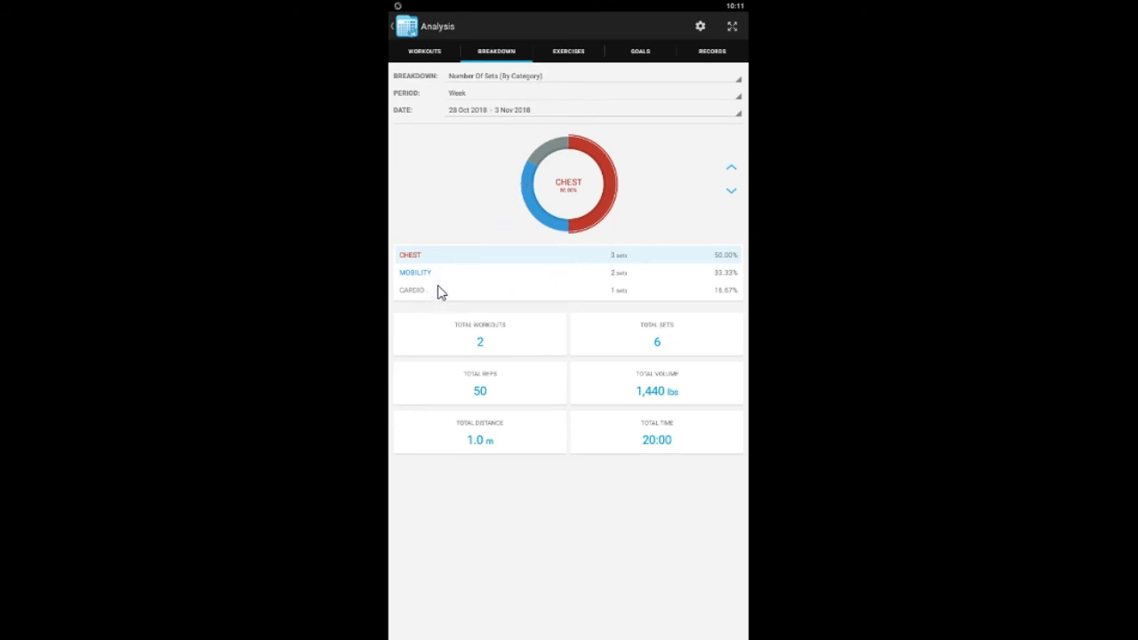
# Set the breakdown period to All, showing 3,315 sets over 273 workouts with legs leading.
pyautogui.click(461, 94)
pyautogui.click(455, 213)
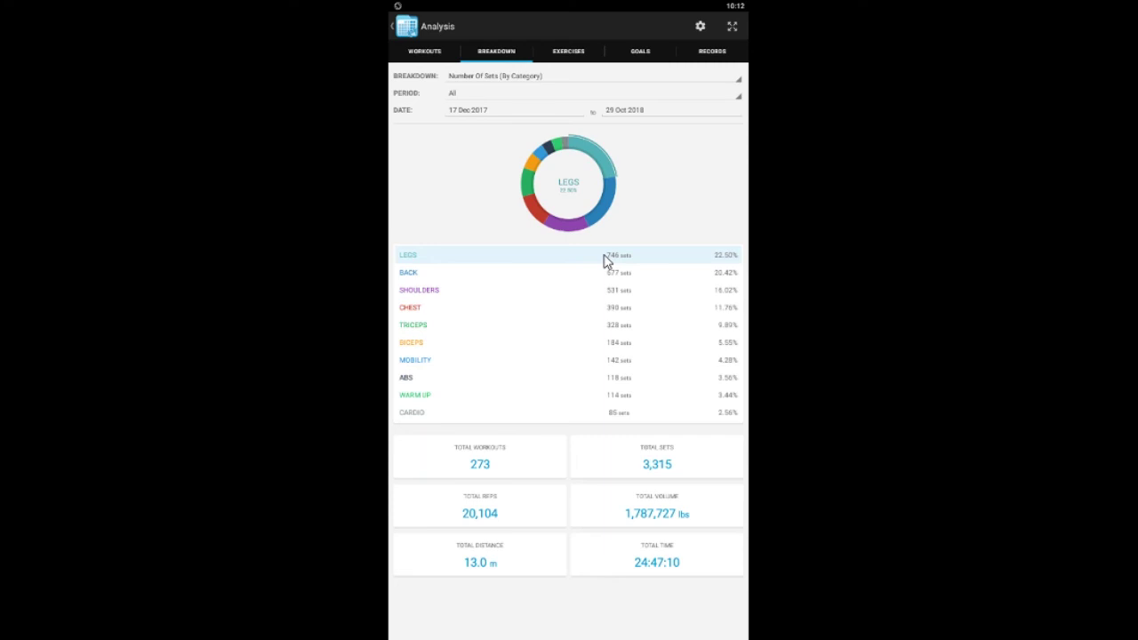
pyautogui.click(580, 60)
# Dismiss the exercise picker, review the goals and rep-max records, then return to the Workouts graph.
pyautogui.click(592, 82)
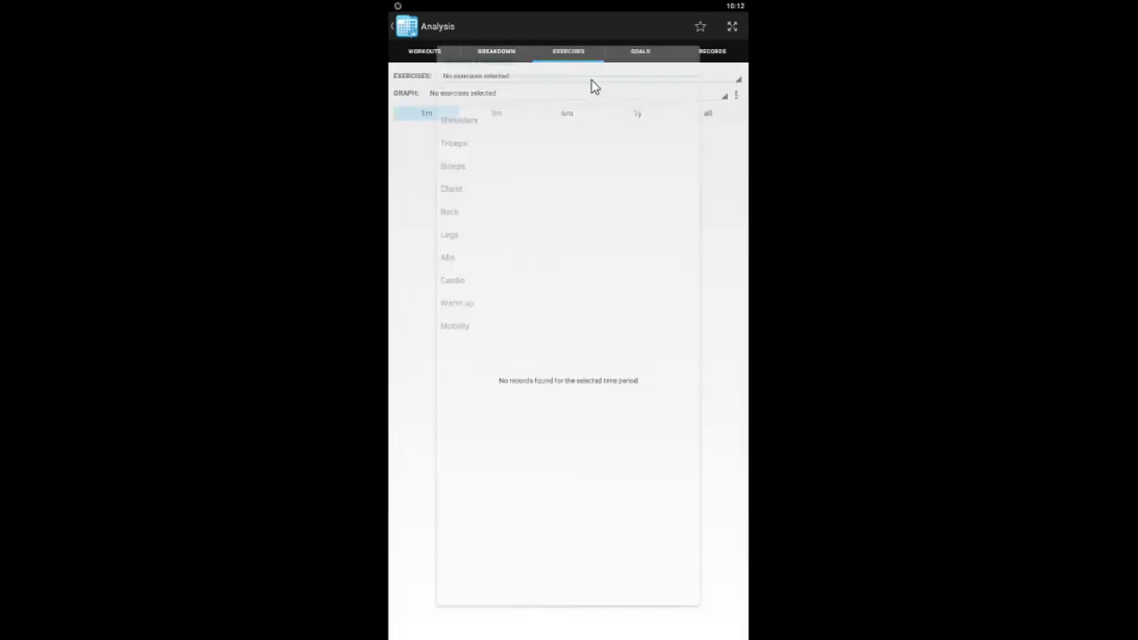
pyautogui.click(411, 421)
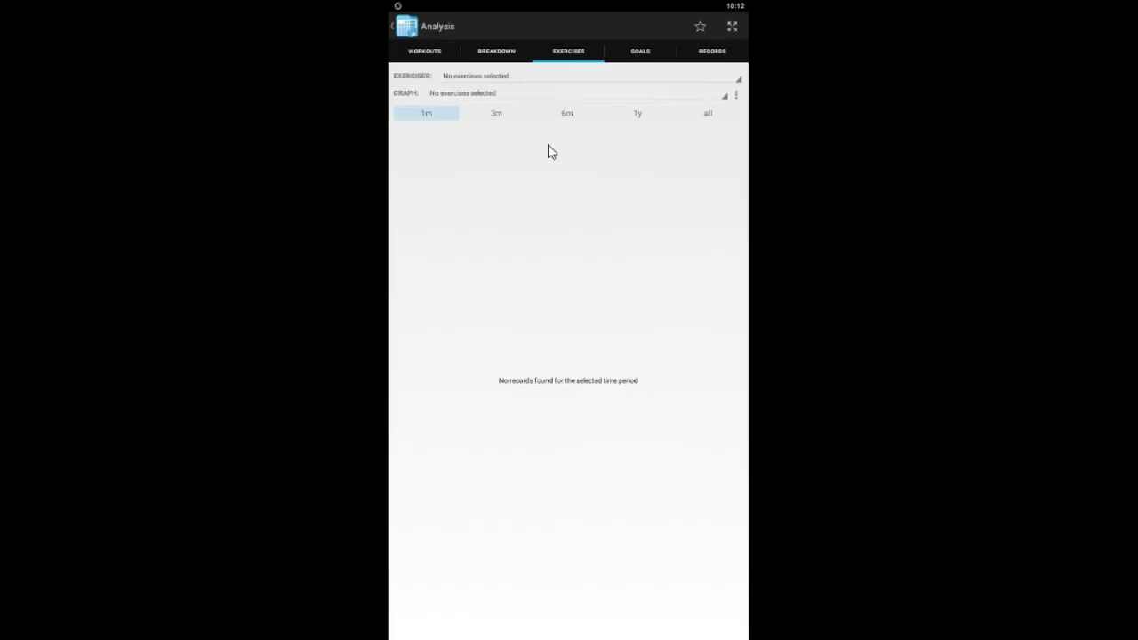
pyautogui.click(640, 52)
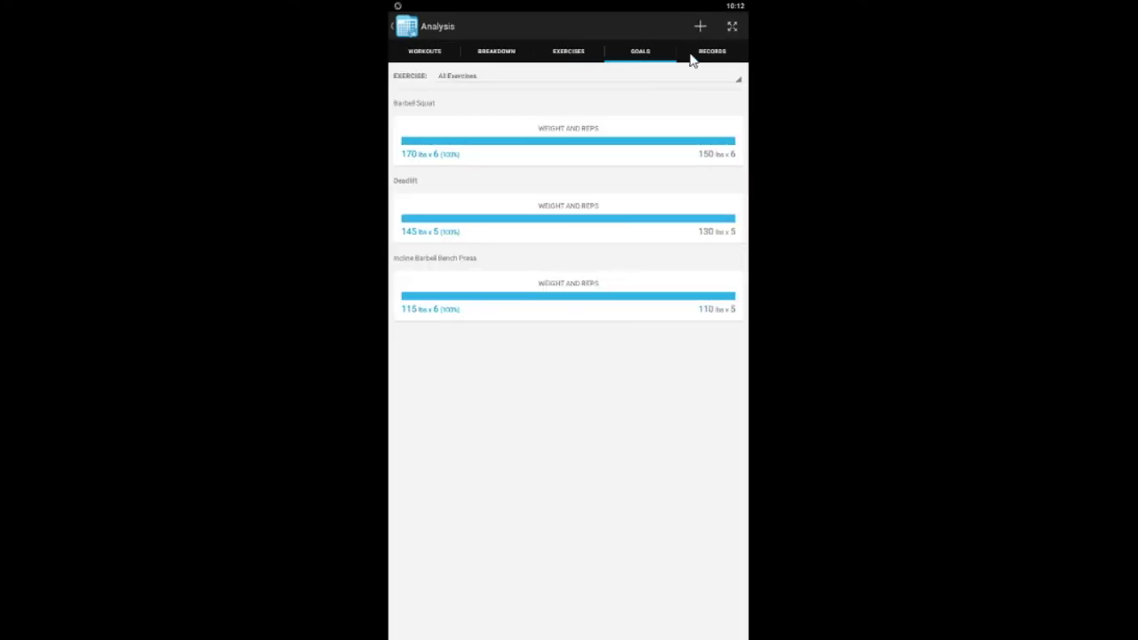
pyautogui.click(688, 58)
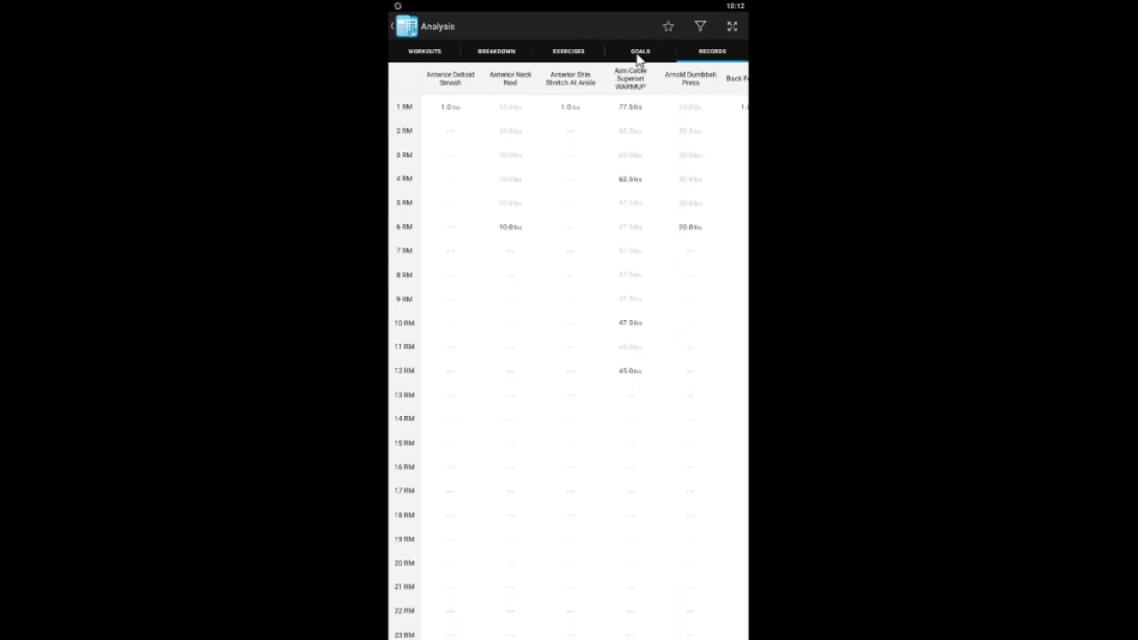
pyautogui.click(638, 56)
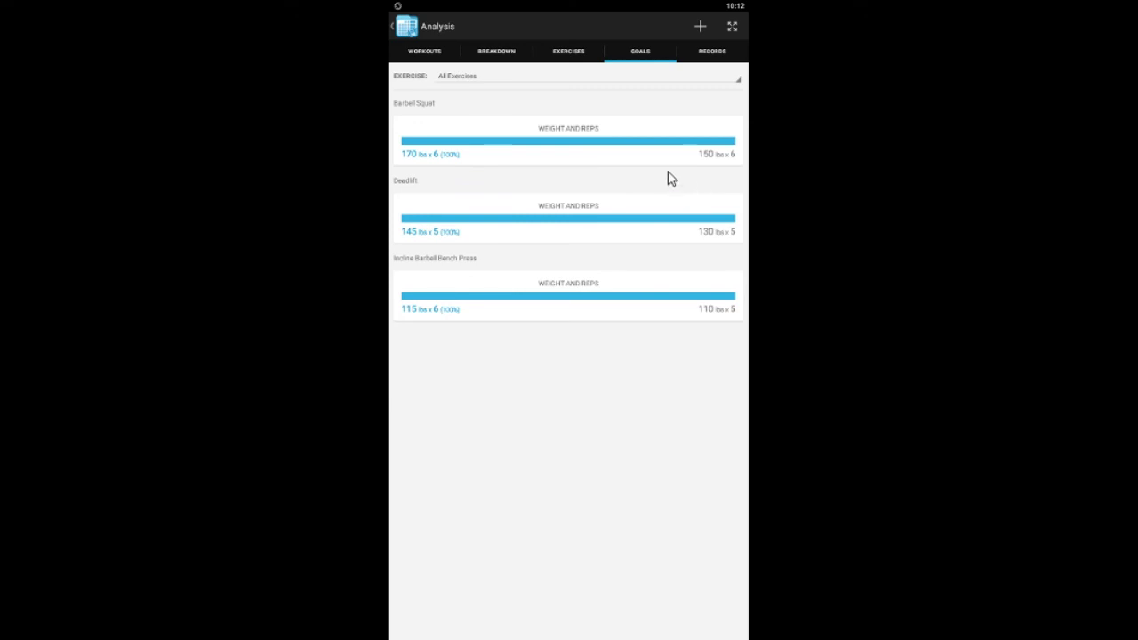
pyautogui.click(450, 61)
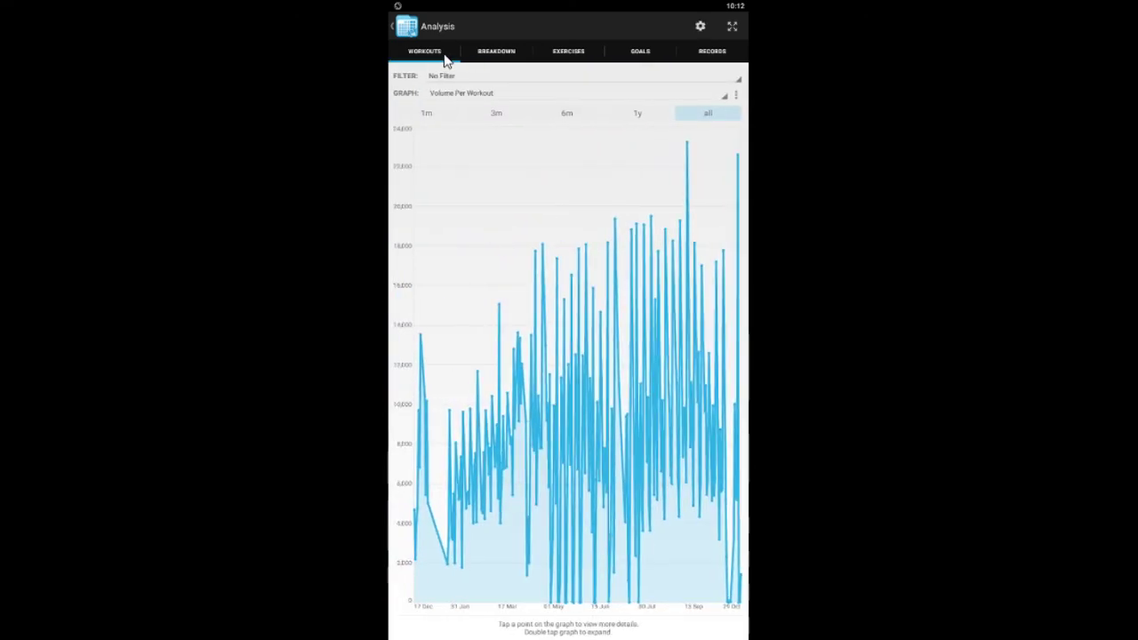
pyautogui.click(507, 60)
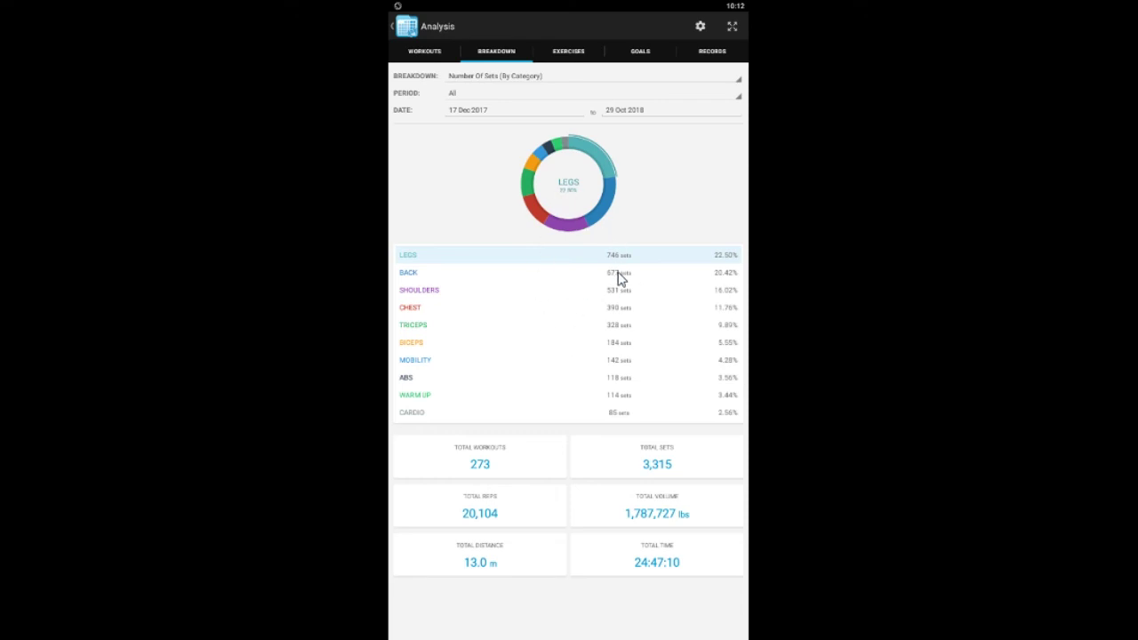
pyautogui.click(414, 44)
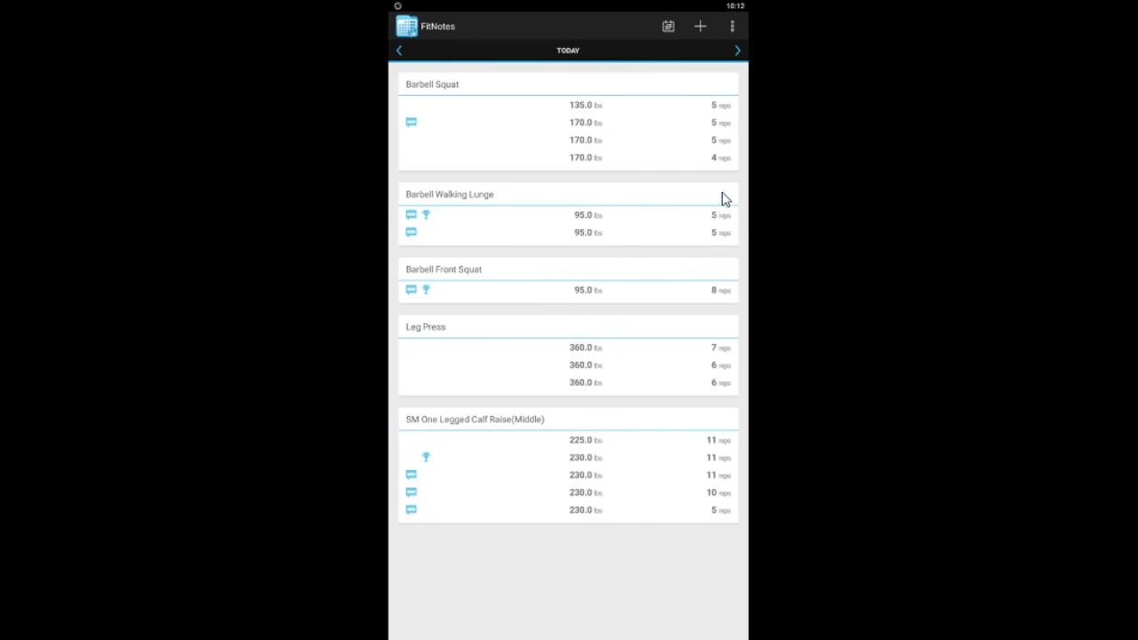
# Take BlueStacks out of full-screen mode into a desktop window.
pyautogui.click(990, 16)
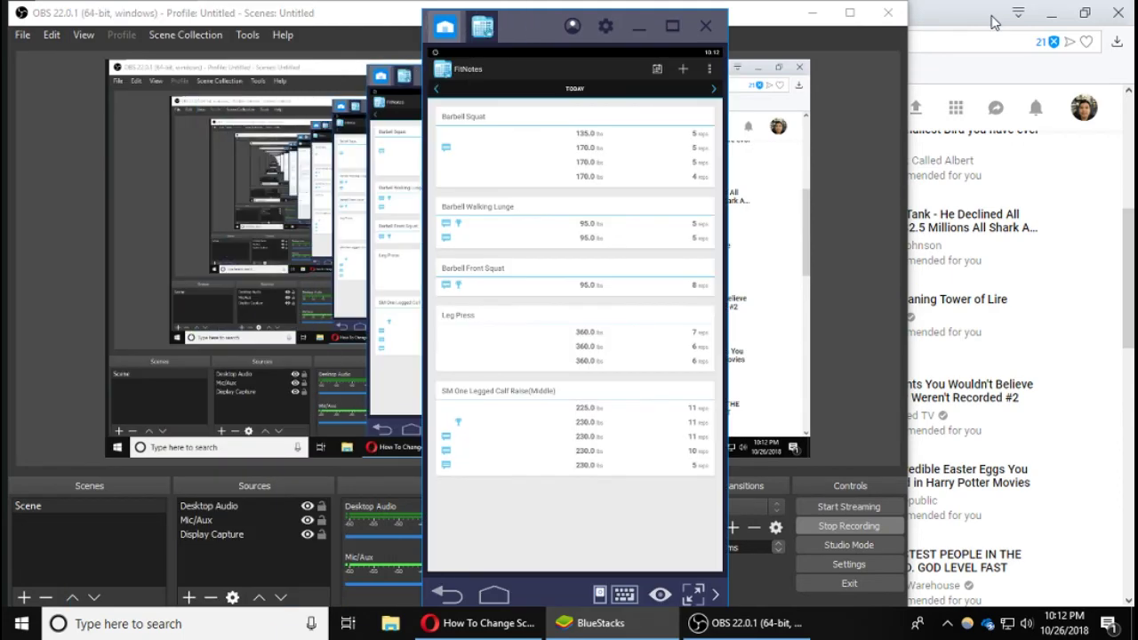